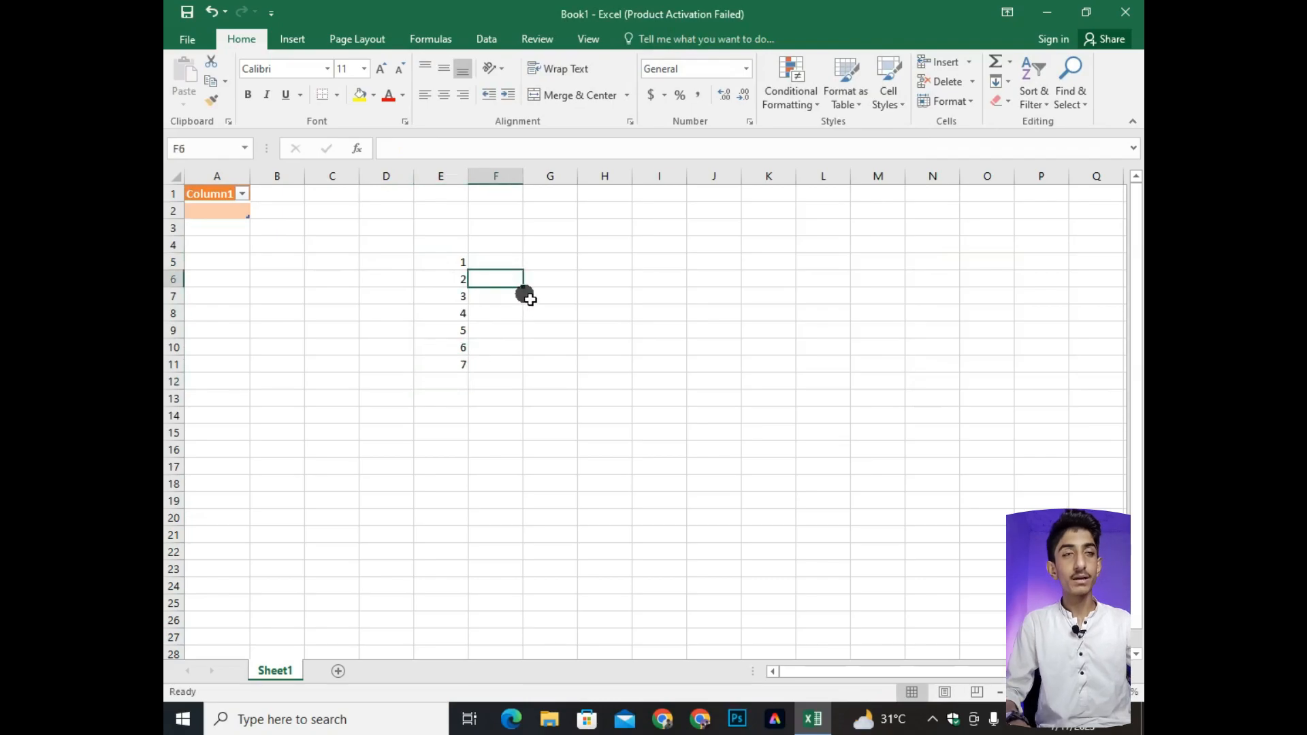
- Change the value in cell E8 to 6
key(Left)
key(Down)
key(Down)
text(6)
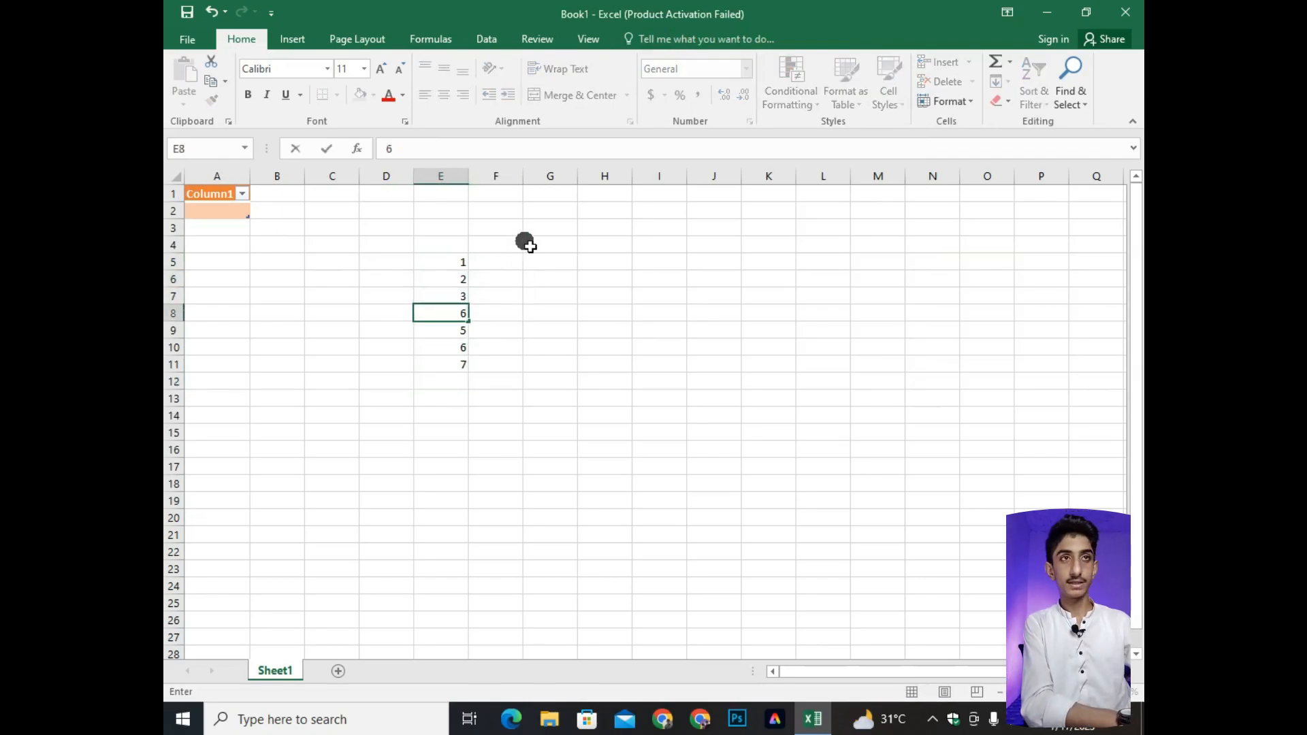
click(521, 261)
- Add a conditional formatting rule to E5:E11 that marks unique values with Light Red Fill with Dark Red Text
drag(442, 262, 450, 368)
click(810, 98)
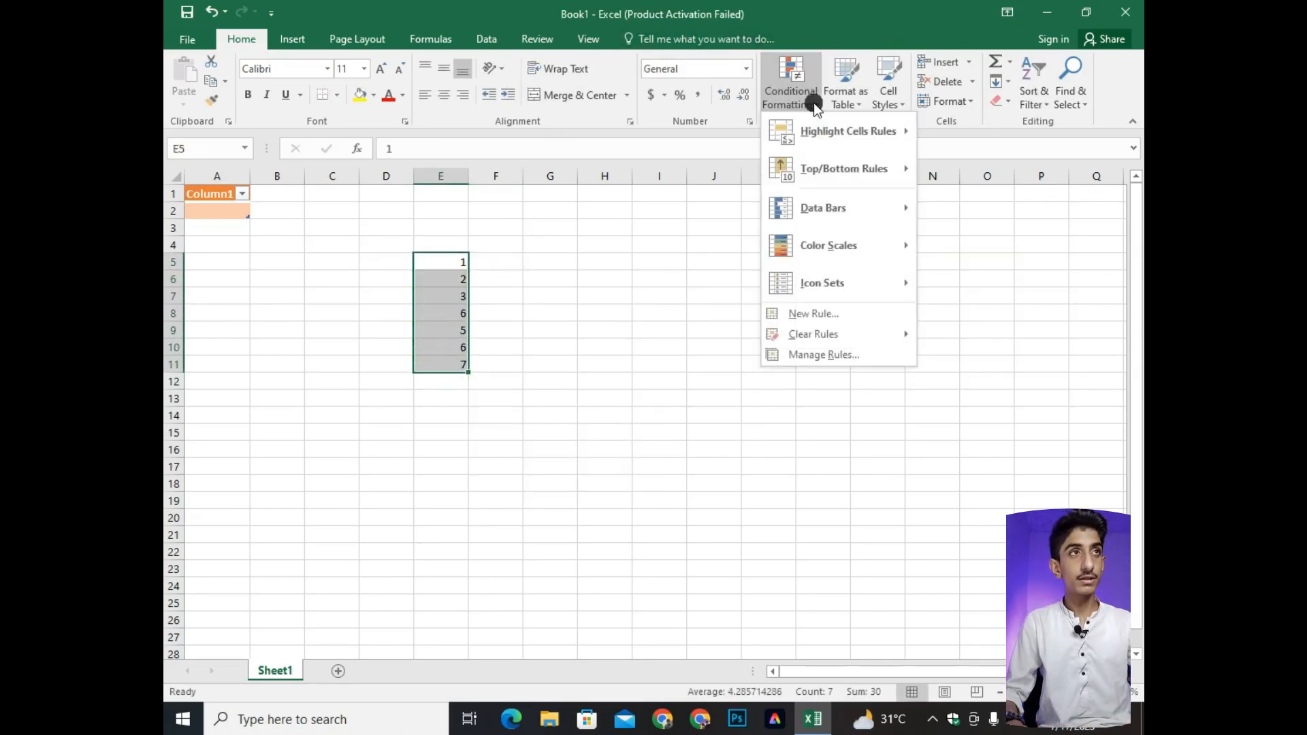
mouse_move(856, 137)
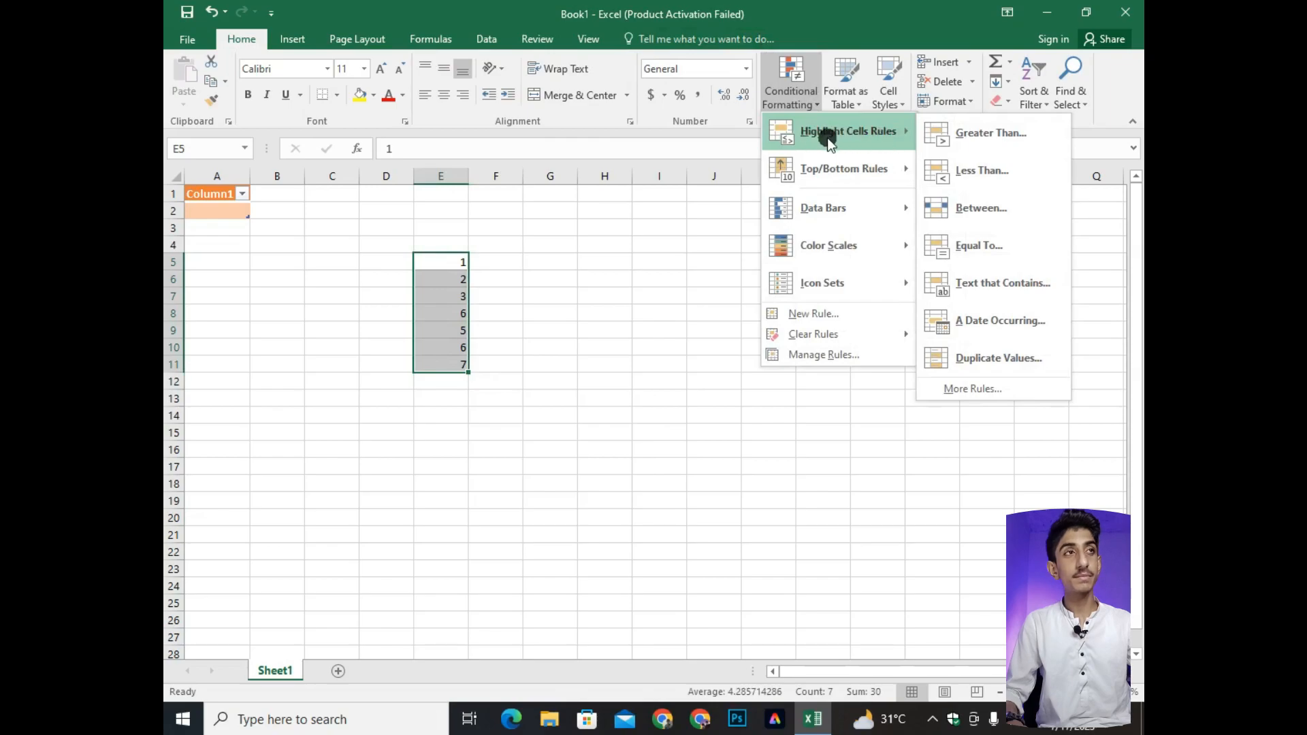
click(1018, 361)
drag(427, 231, 637, 134)
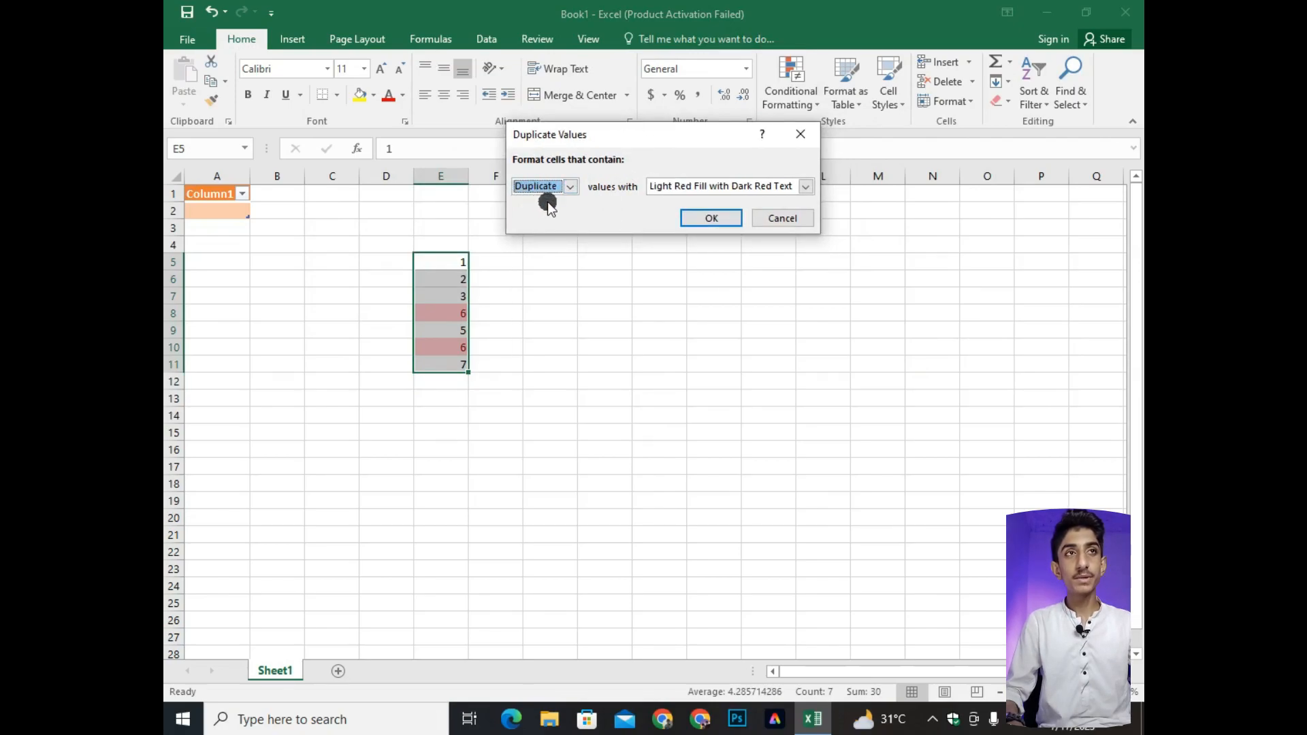
click(806, 188)
click(452, 288)
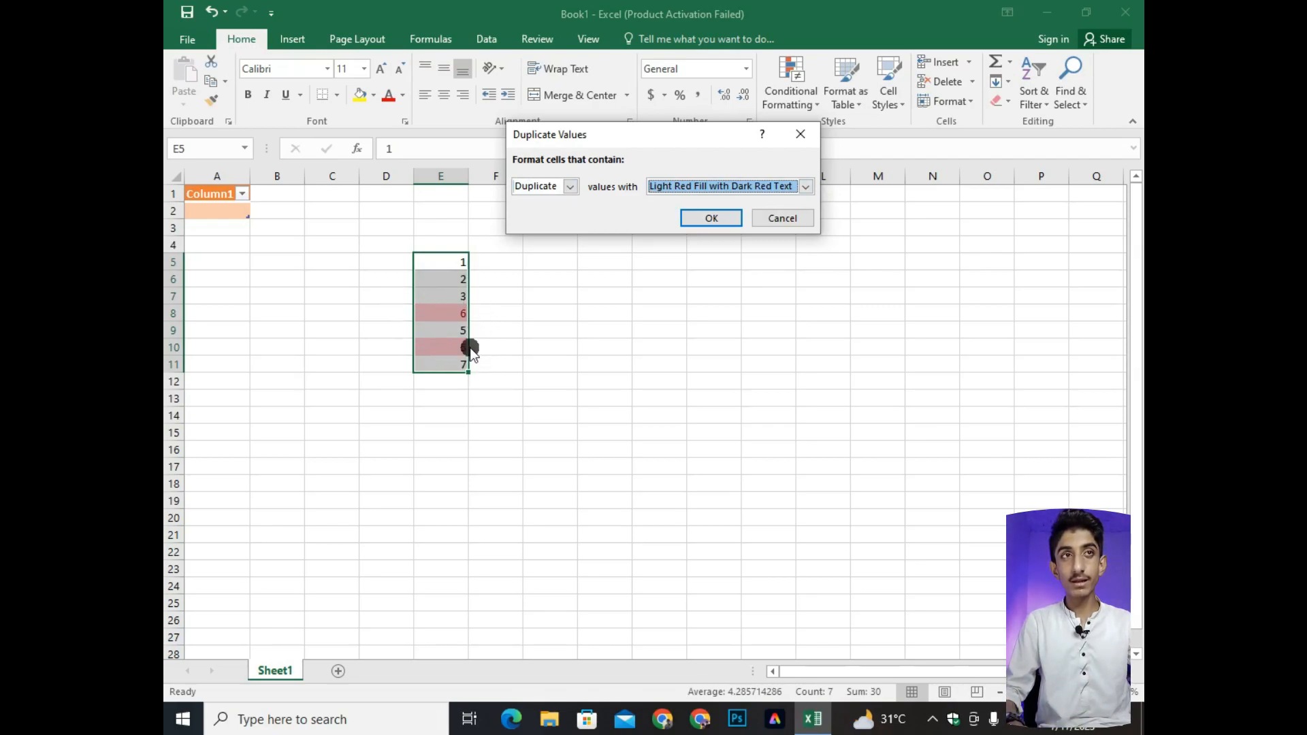
click(568, 185)
click(539, 207)
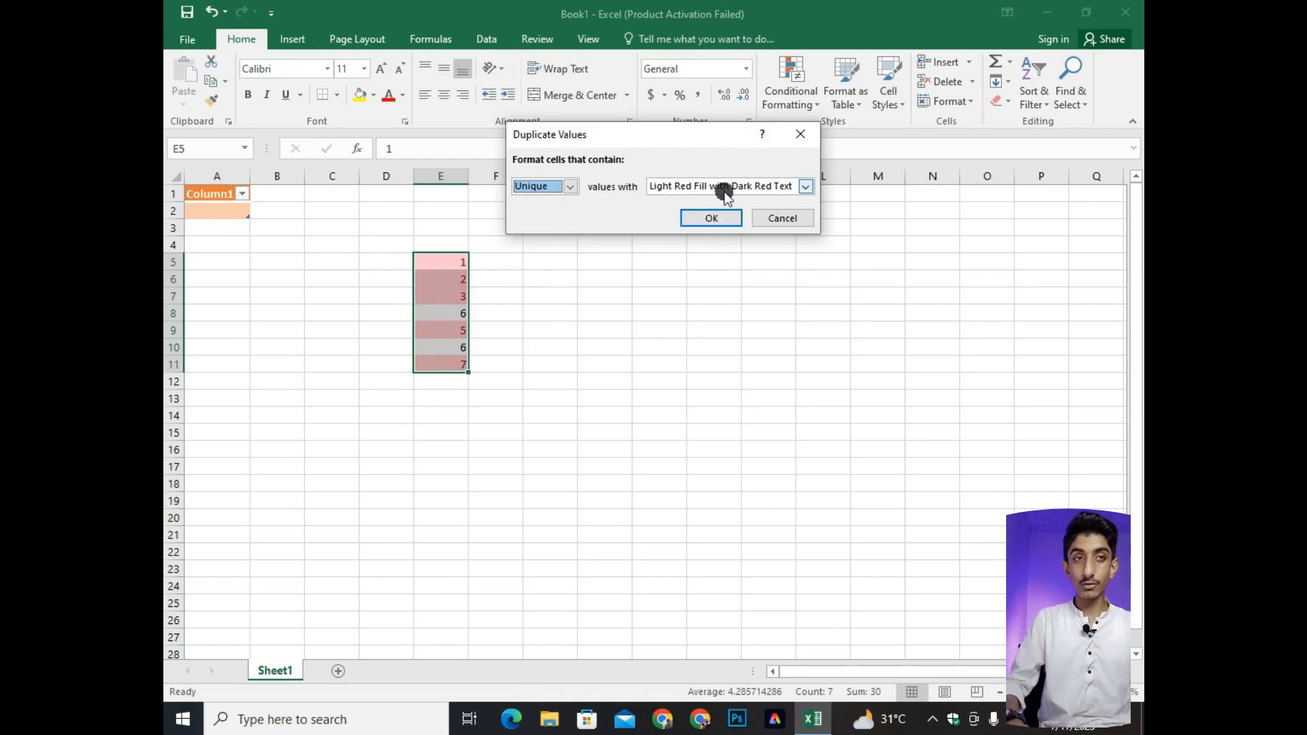
click(734, 225)
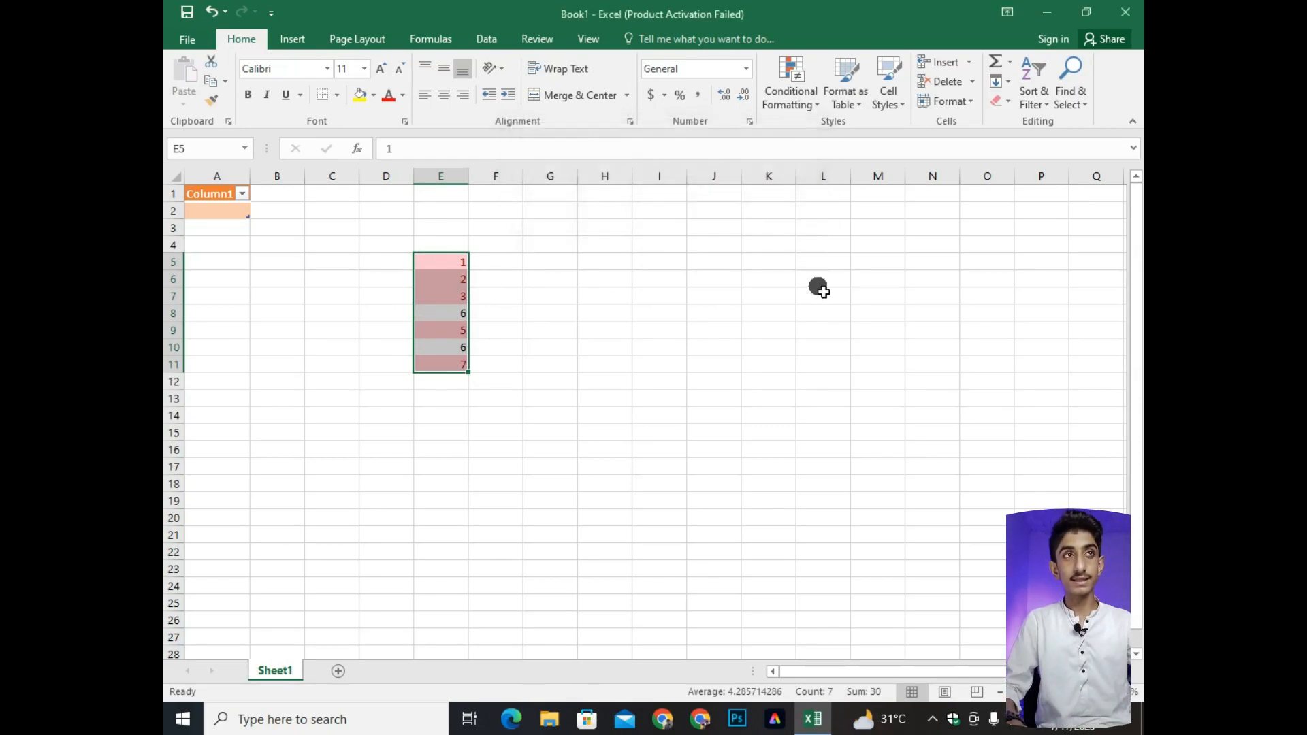
click(810, 113)
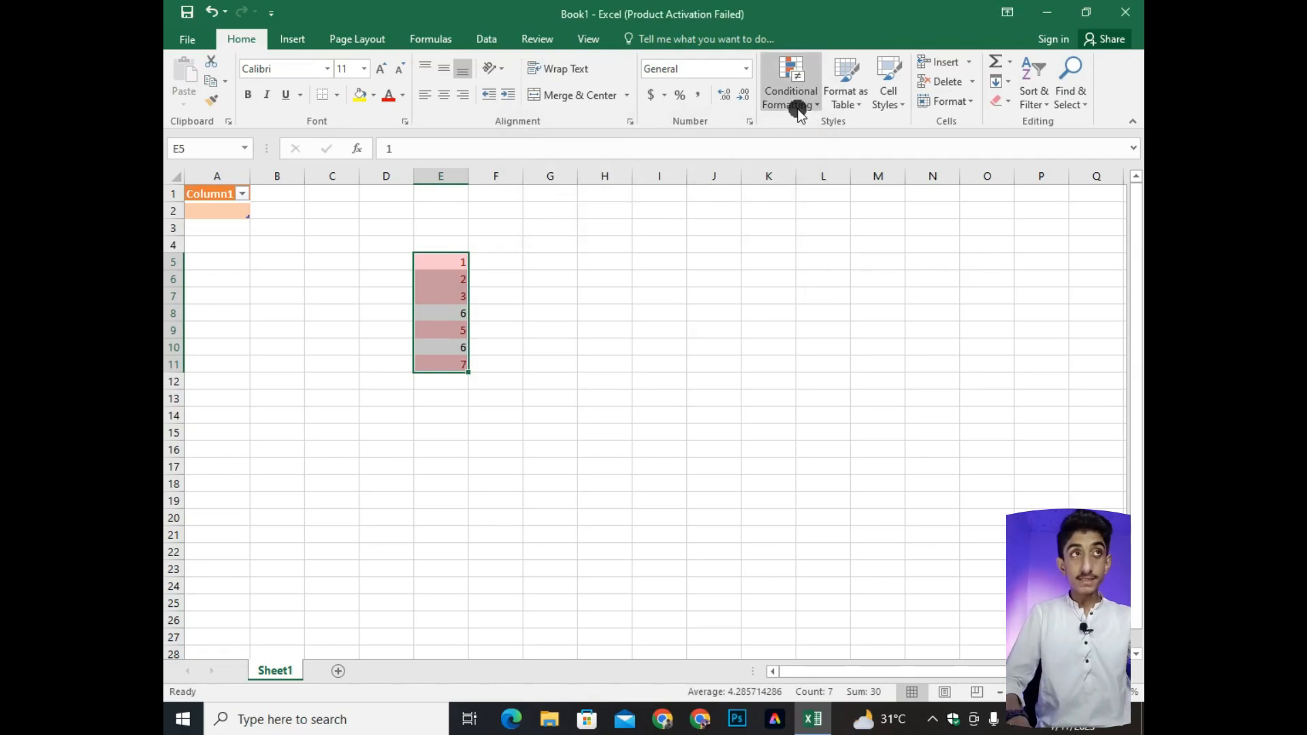
mouse_move(842, 175)
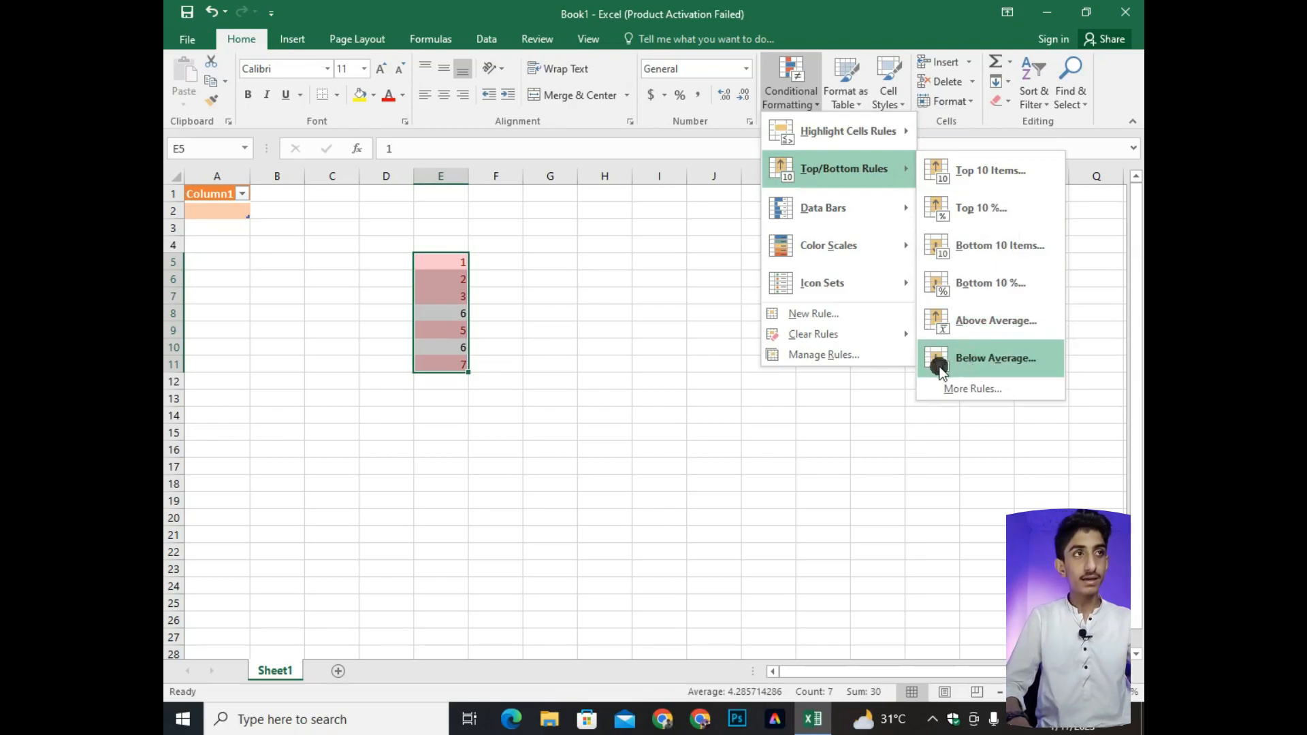
click(554, 257)
- Enter the numbers 1 to 7 in consecutive cells from G5 to G11
click(554, 259)
text(1)
key(Return)
text(2)
key(Return)
text(3)
key(Return)
text(4)
key(Return)
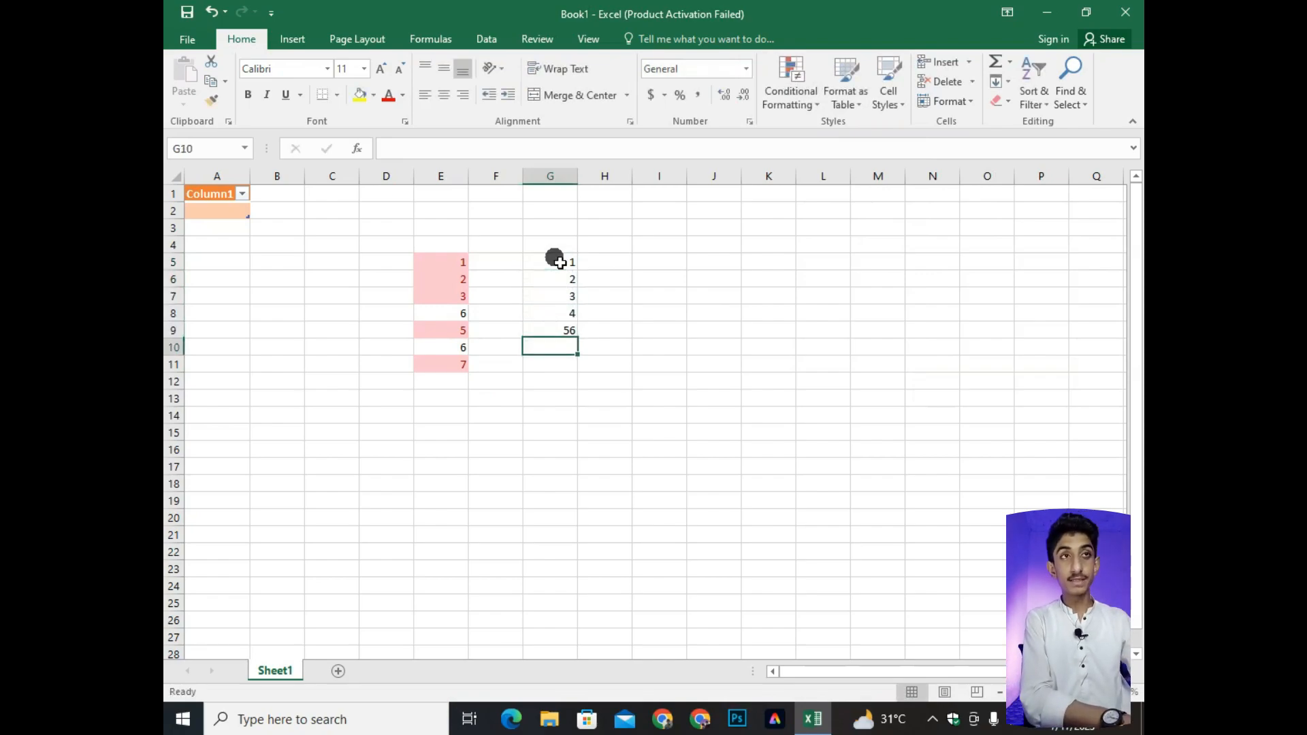
text(5)
key(Return)
text(6)
key(Return)
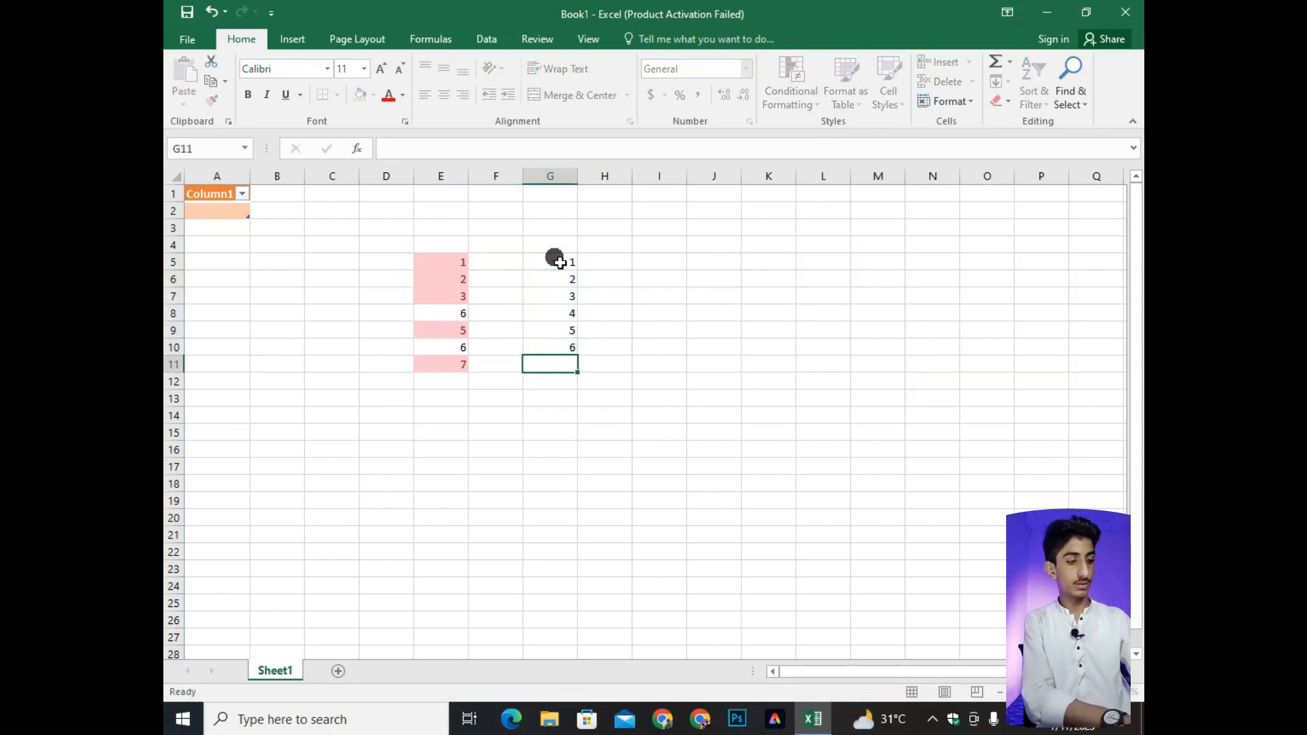
text(7)
- Try highlighting the above-average values in G5:G11 with Light Red Fill with Dark Red Text, and undo the rule
drag(560, 262, 554, 365)
click(787, 95)
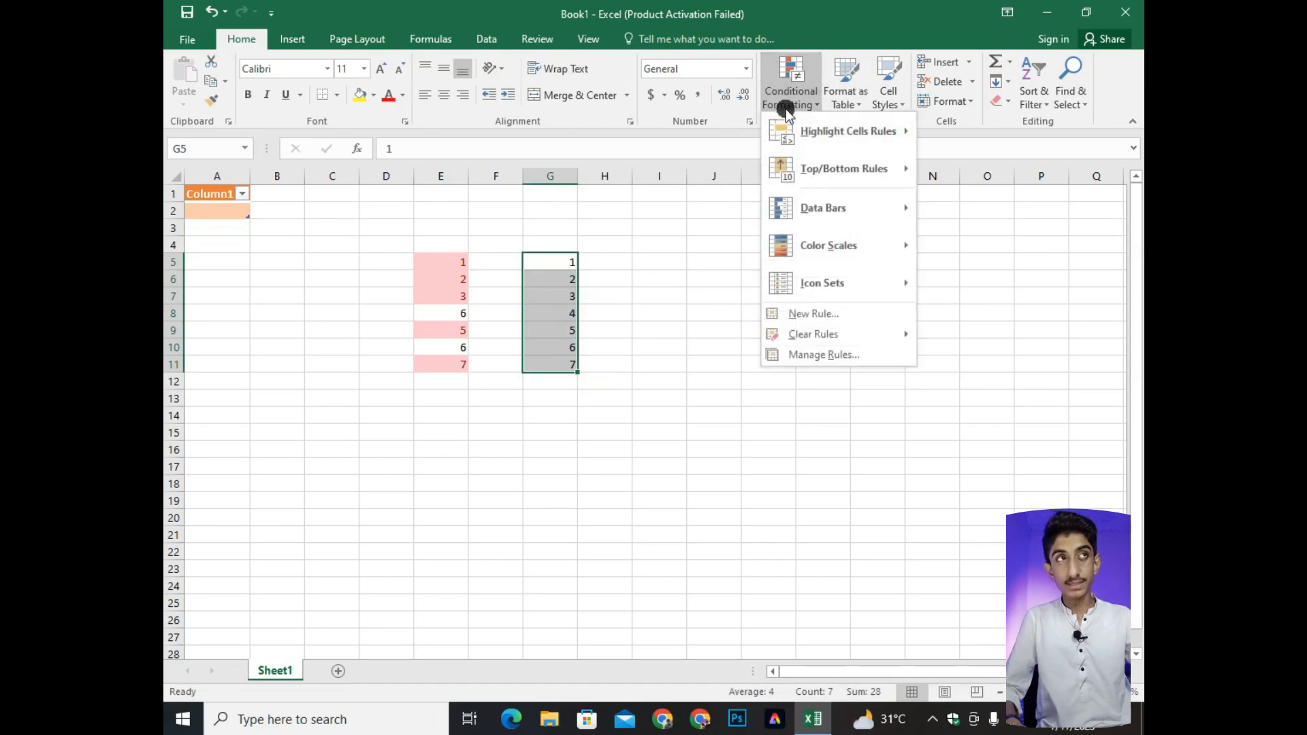
mouse_move(841, 177)
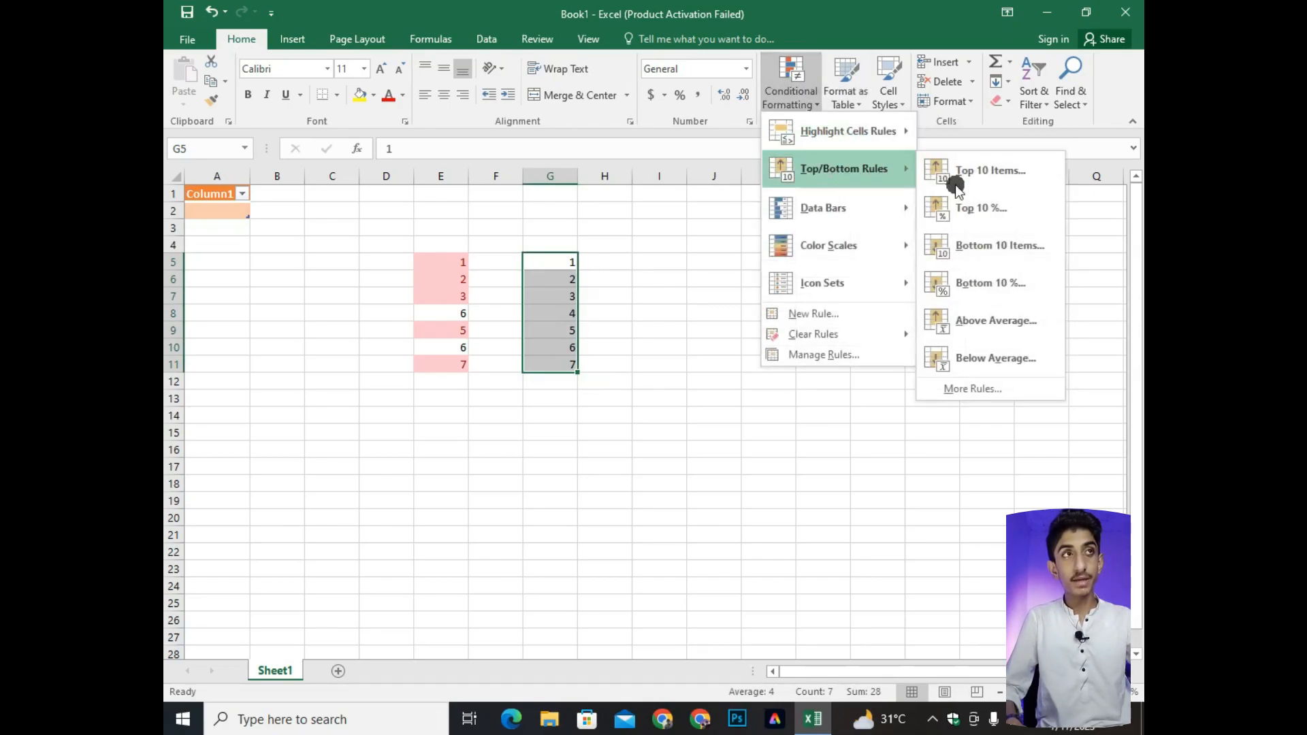
click(1016, 322)
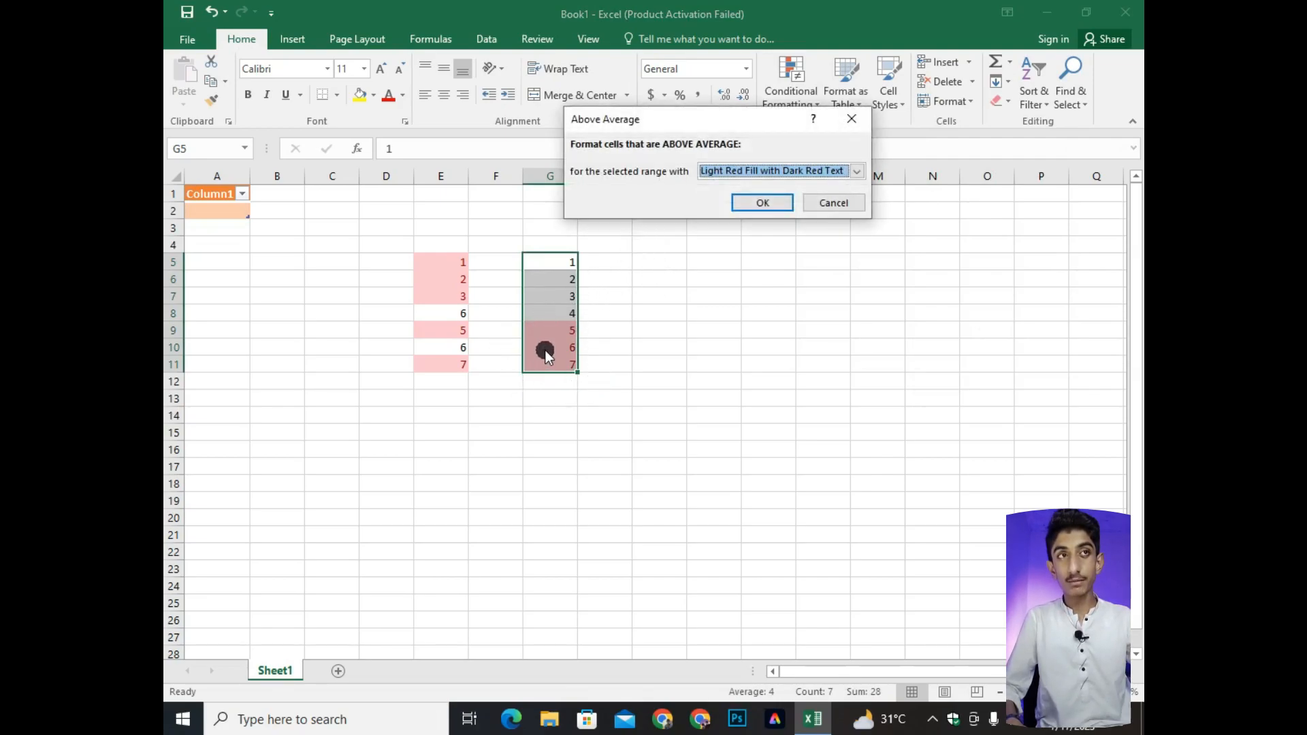
click(856, 171)
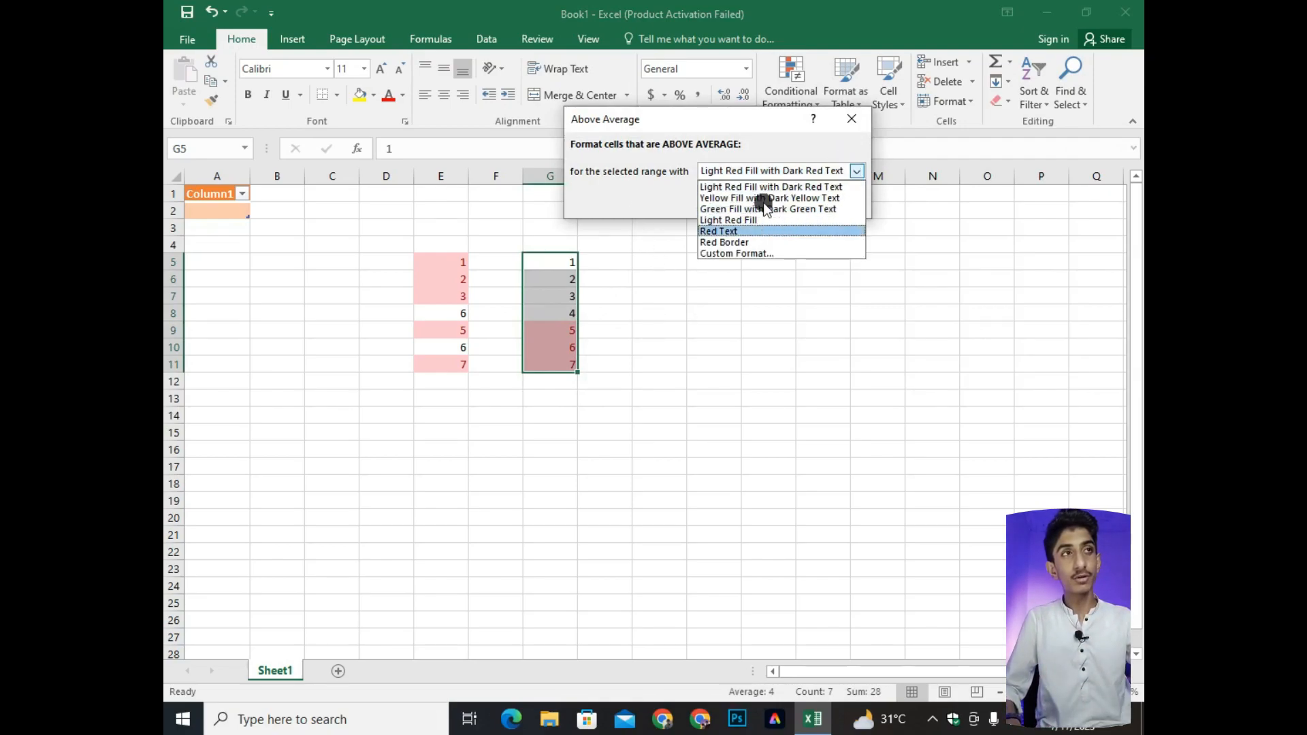
click(761, 198)
click(856, 175)
click(742, 207)
click(857, 174)
click(771, 187)
click(763, 203)
key(ctrl+z)
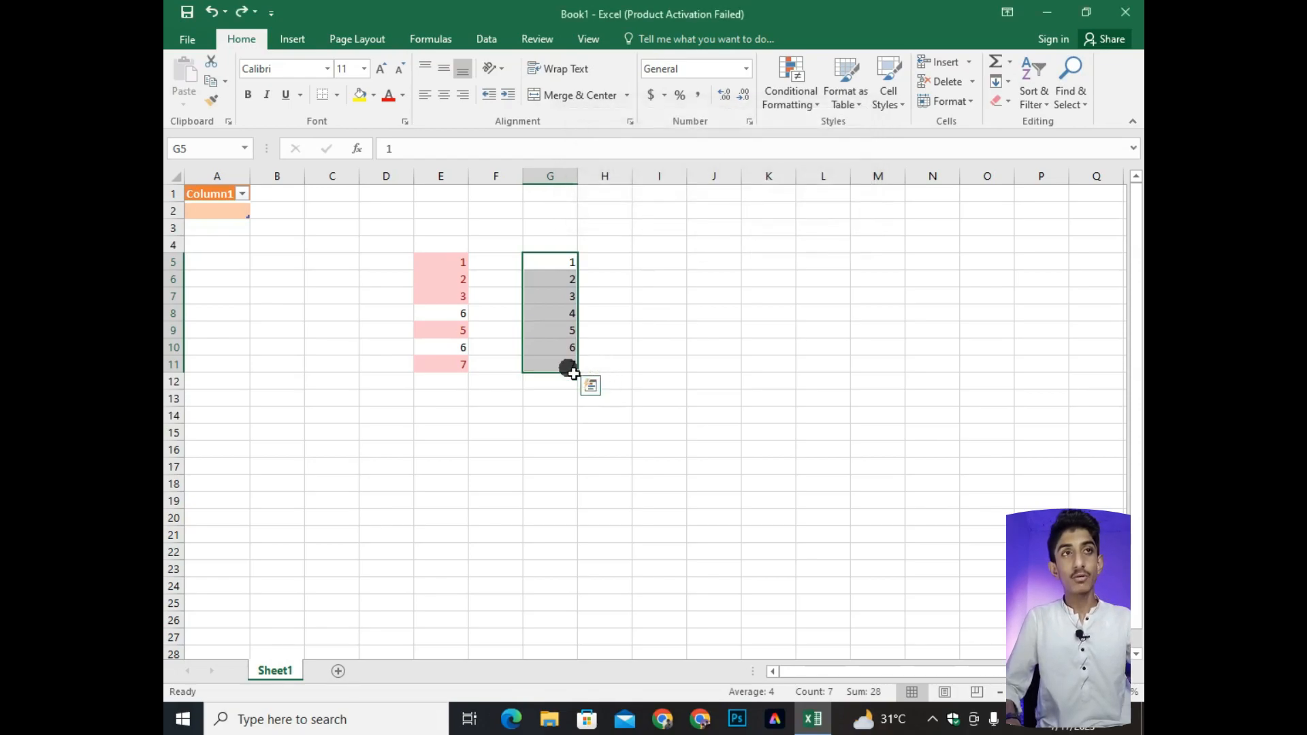
- Highlight the below-average values in G5:G11 with Green Fill with Dark Green Text
click(790, 89)
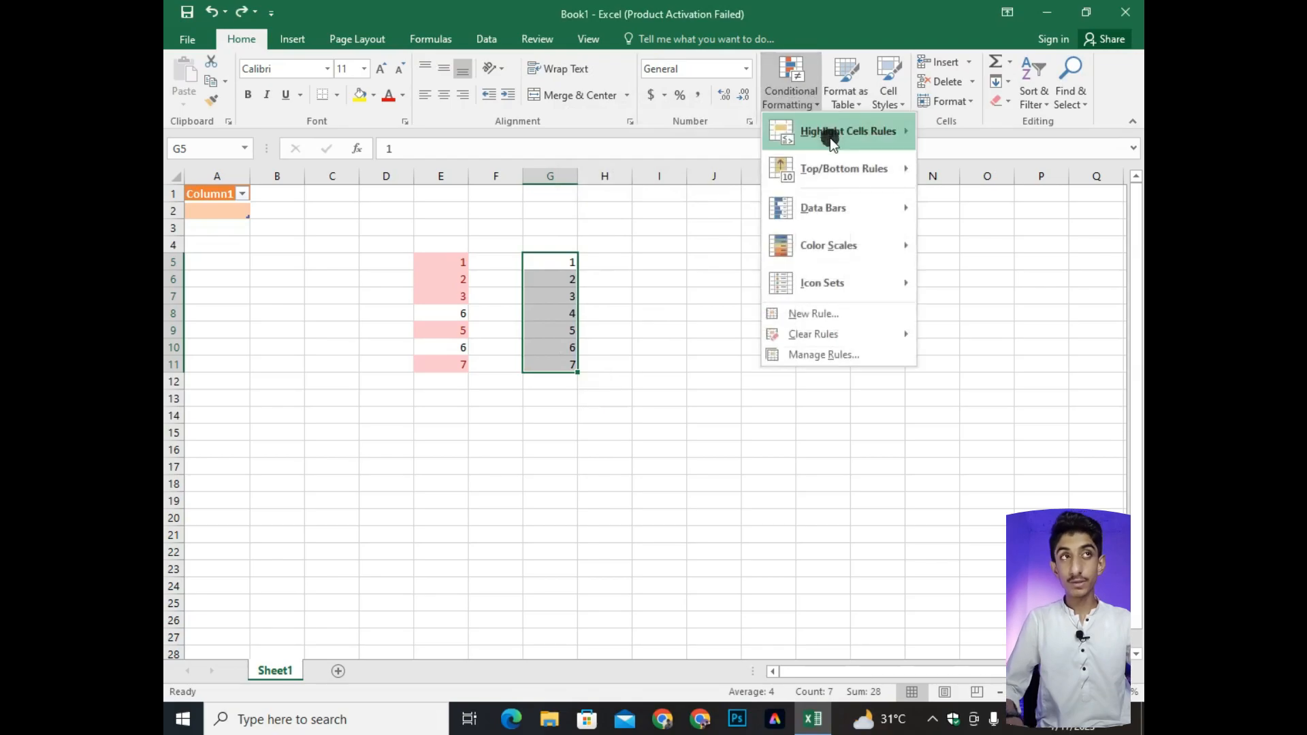
mouse_move(844, 169)
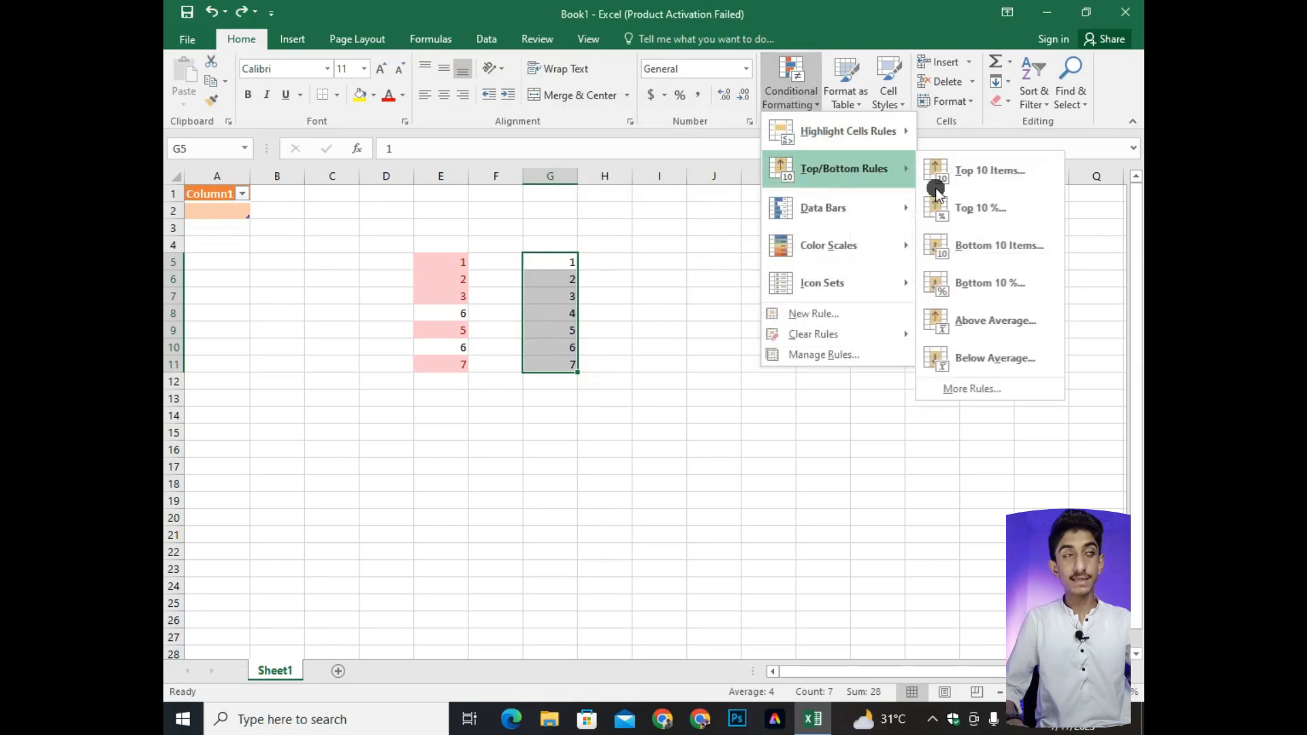
click(987, 361)
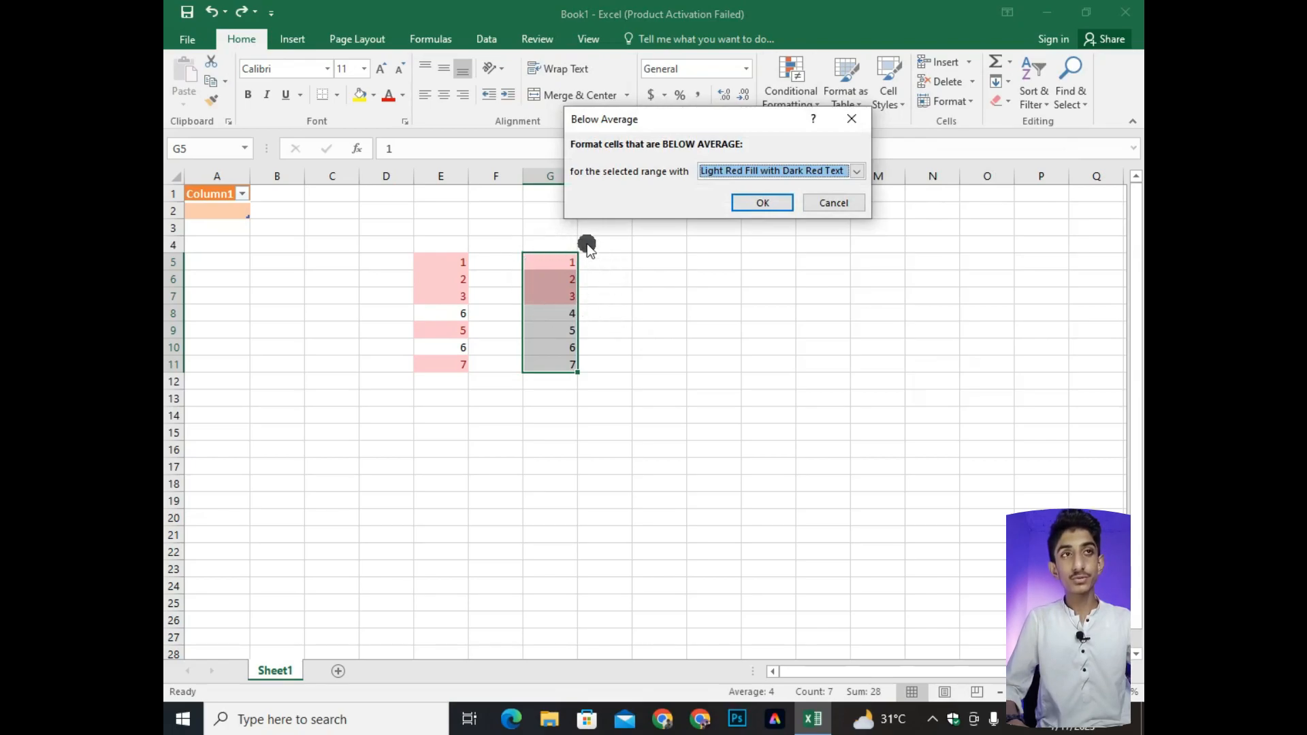
click(860, 169)
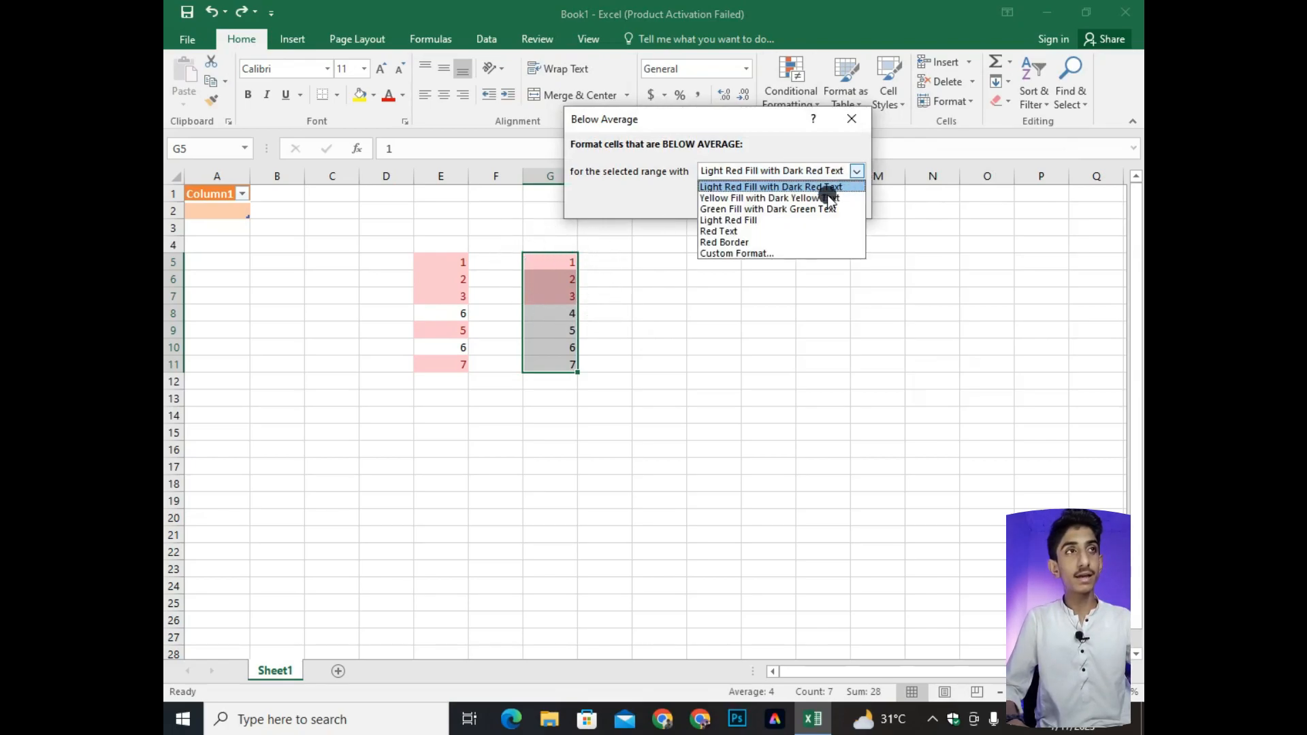
click(778, 198)
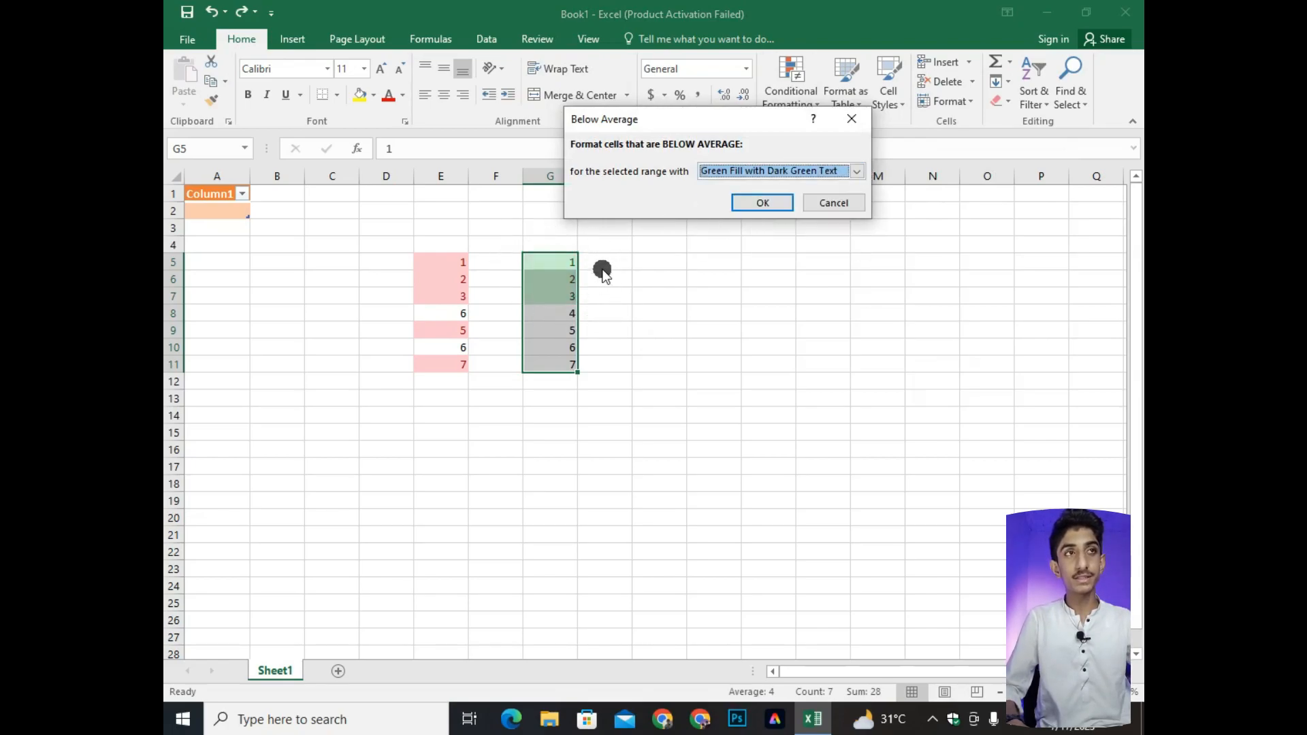
click(749, 207)
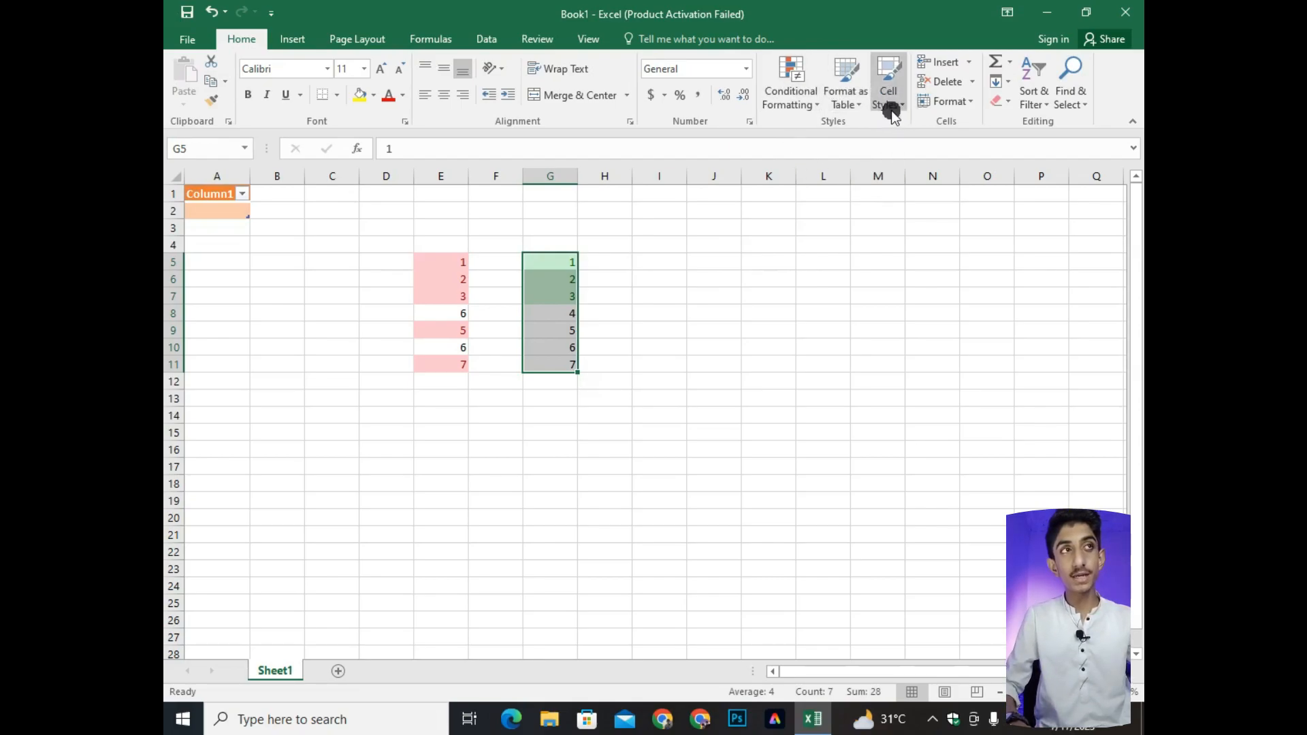
- Apply the Normal cell style to J5 and enter the text ETC in it
click(713, 262)
click(892, 105)
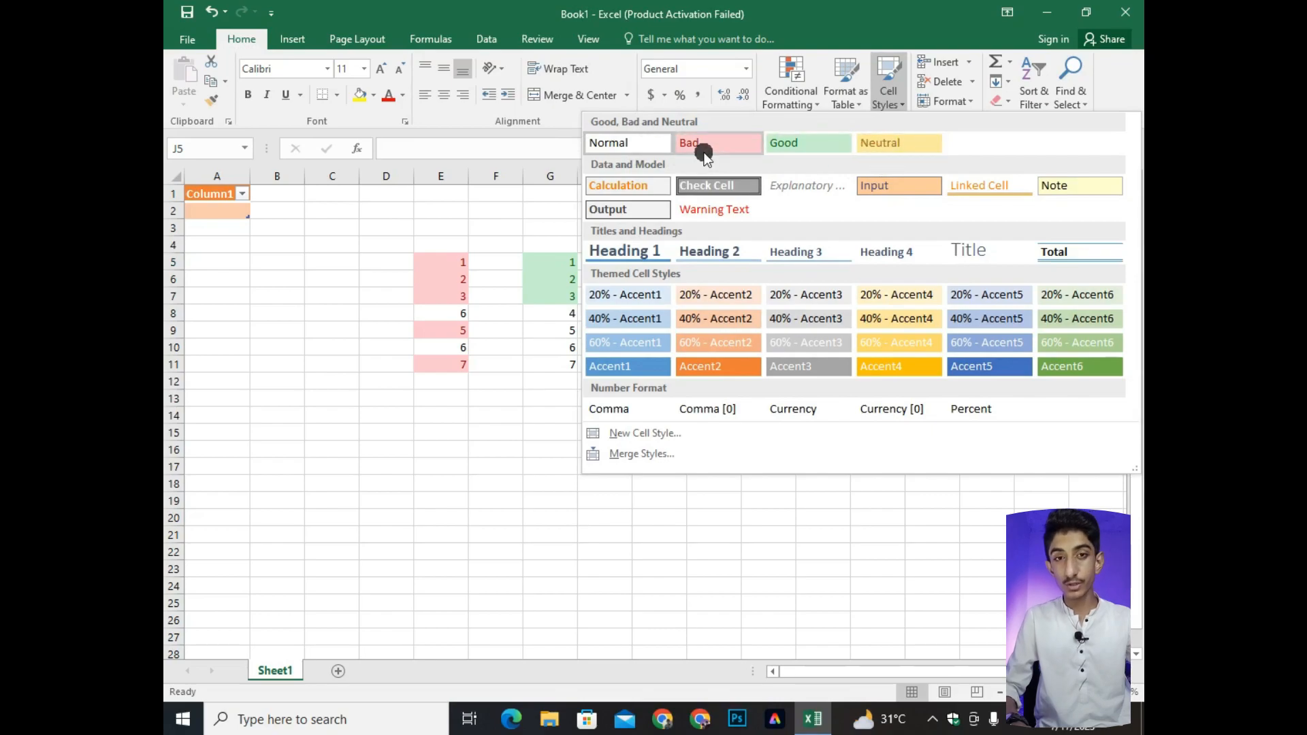
click(640, 143)
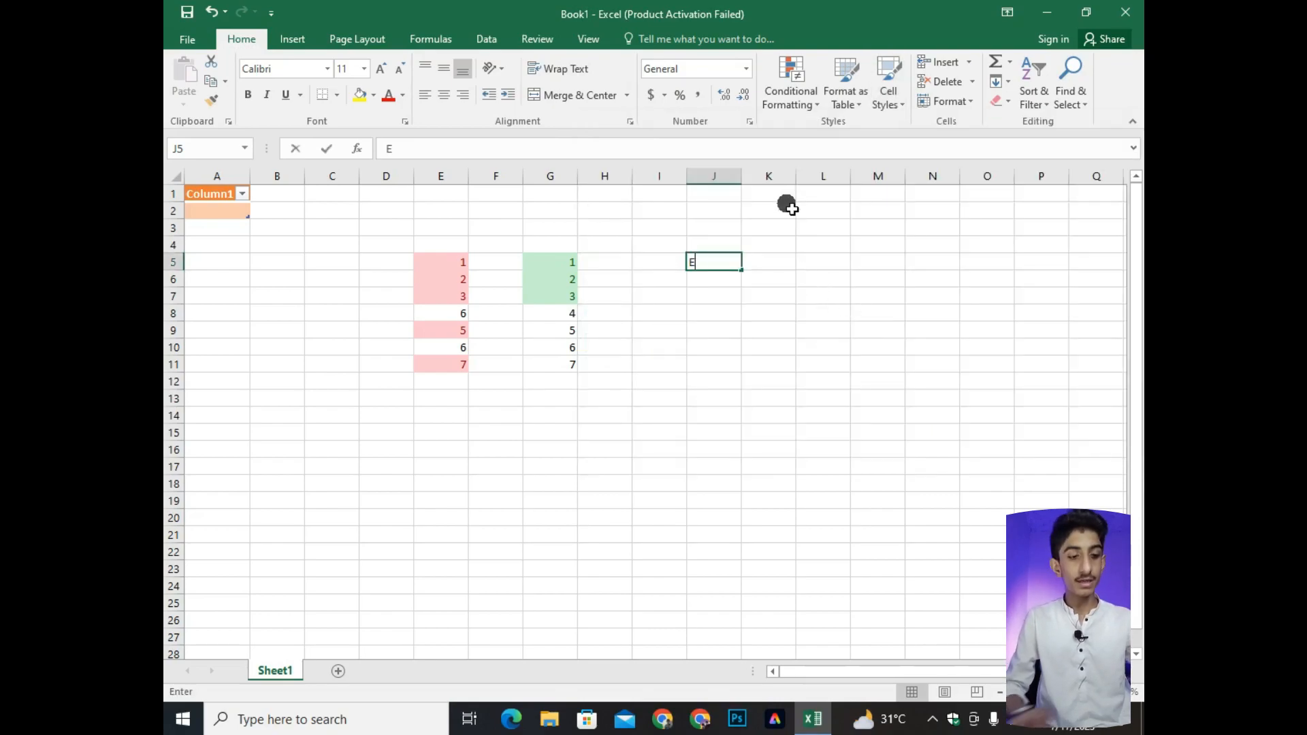
text(ETC)
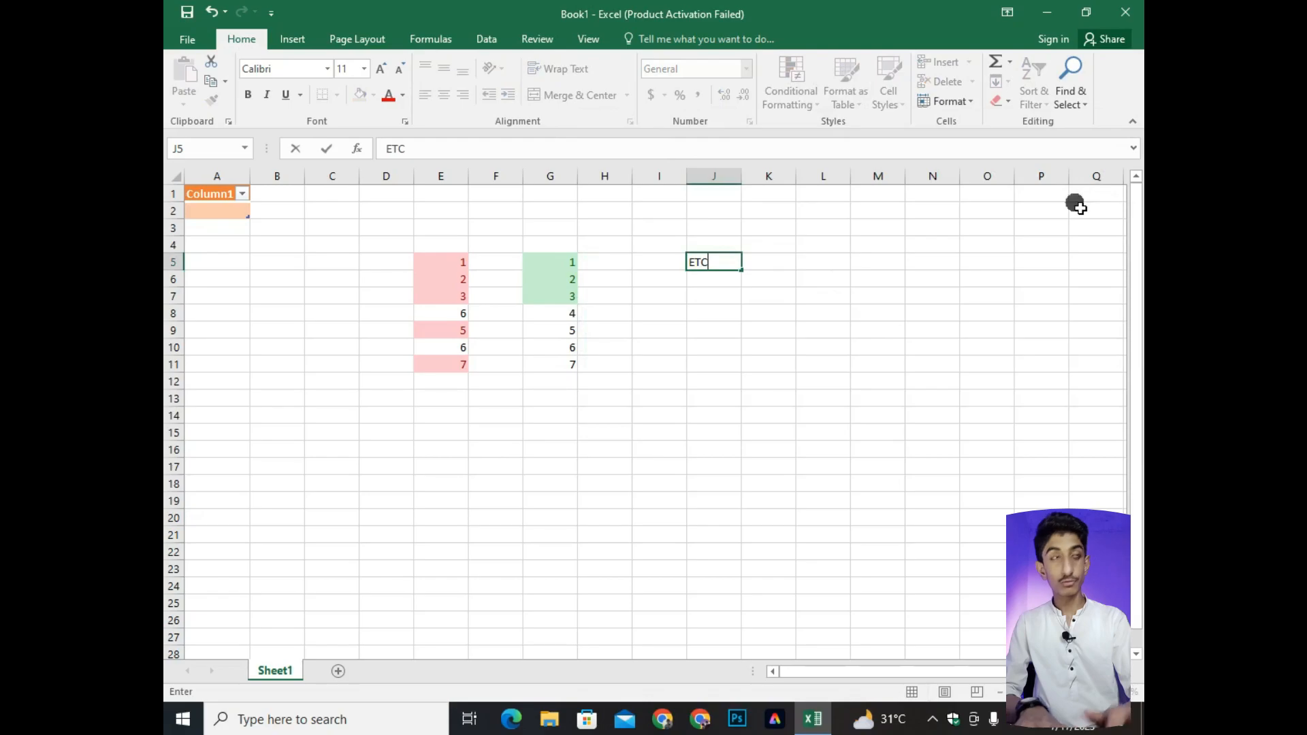
- Apply the Bad cell style to K5 and enter the text ETC in it
click(753, 267)
click(894, 110)
click(738, 145)
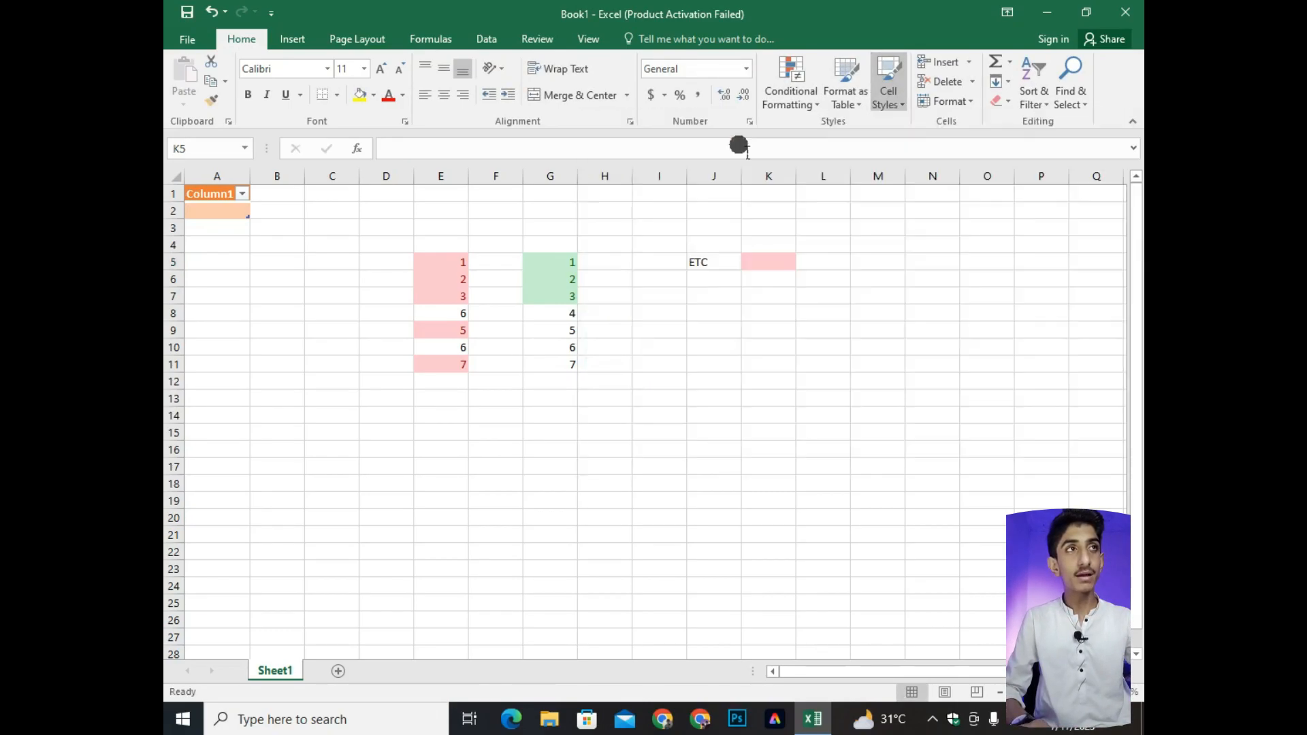
text(ETC)
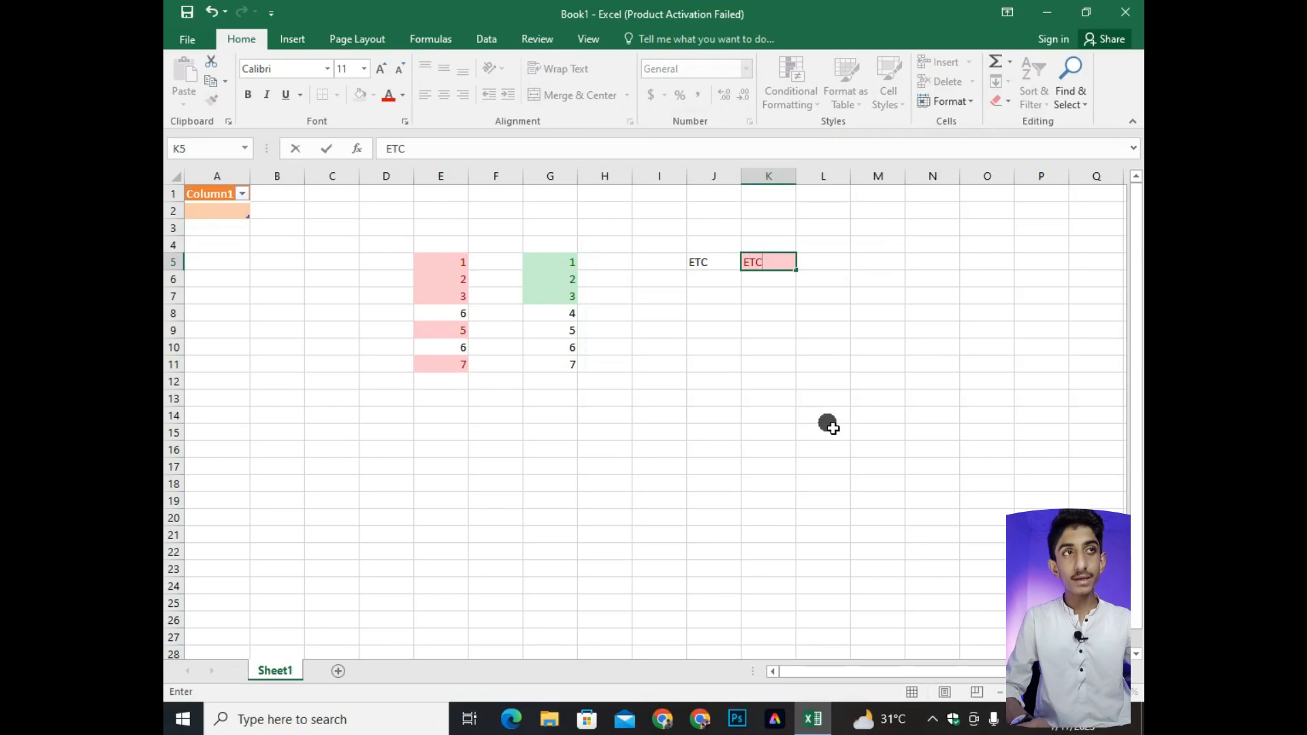
click(774, 315)
click(758, 260)
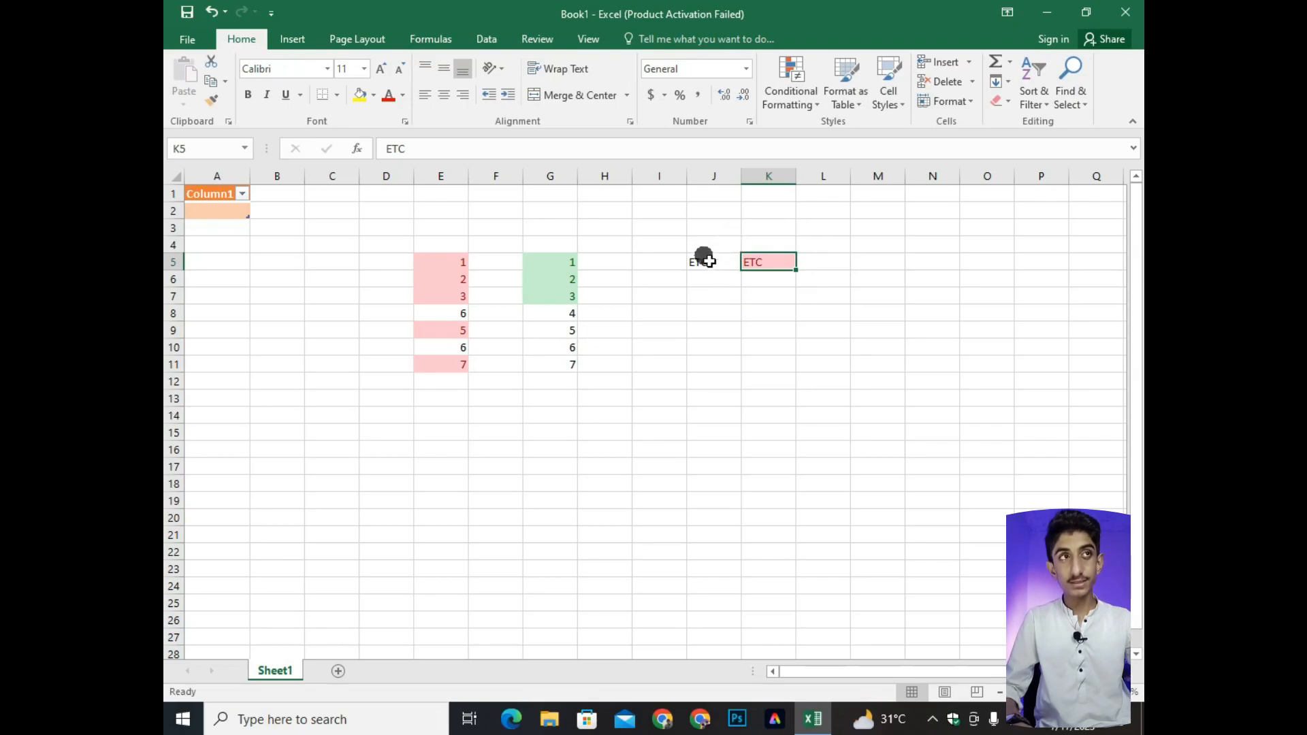
- Apply the Neutral cell style to L5 and enter the text ETC in it
click(825, 258)
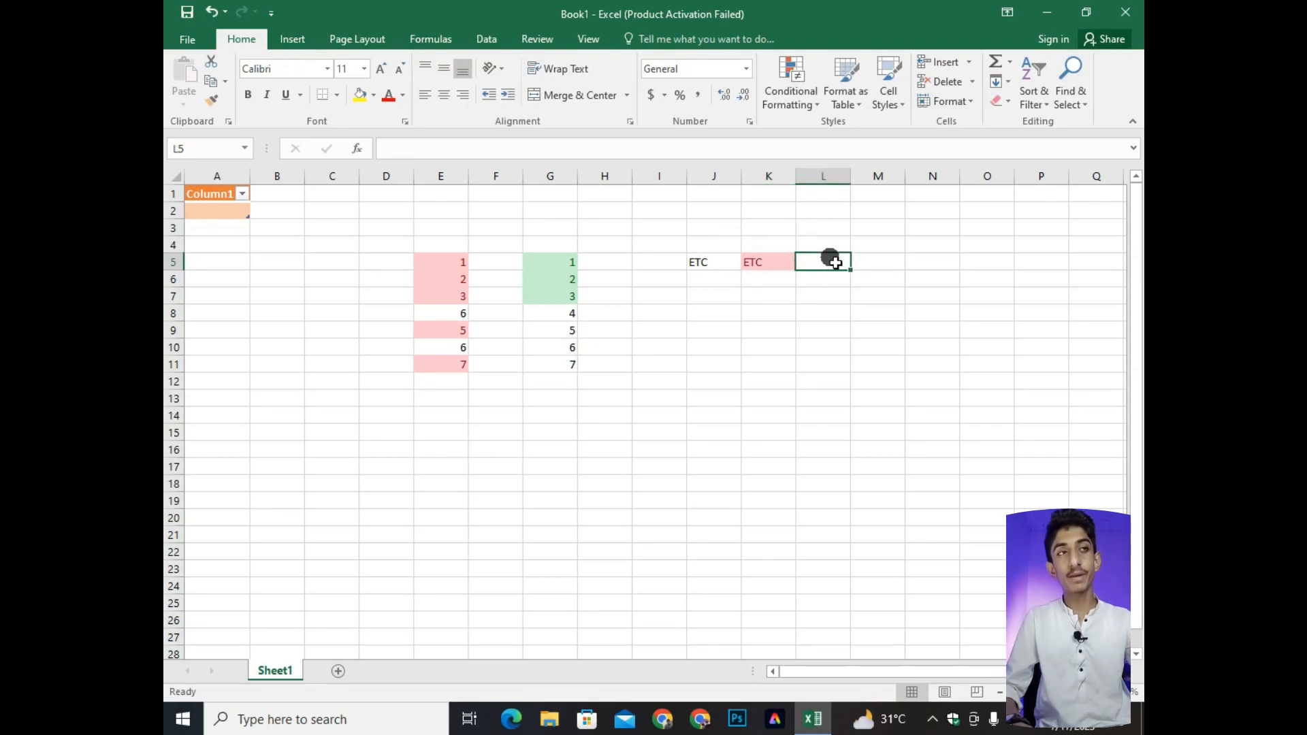
click(882, 109)
click(884, 144)
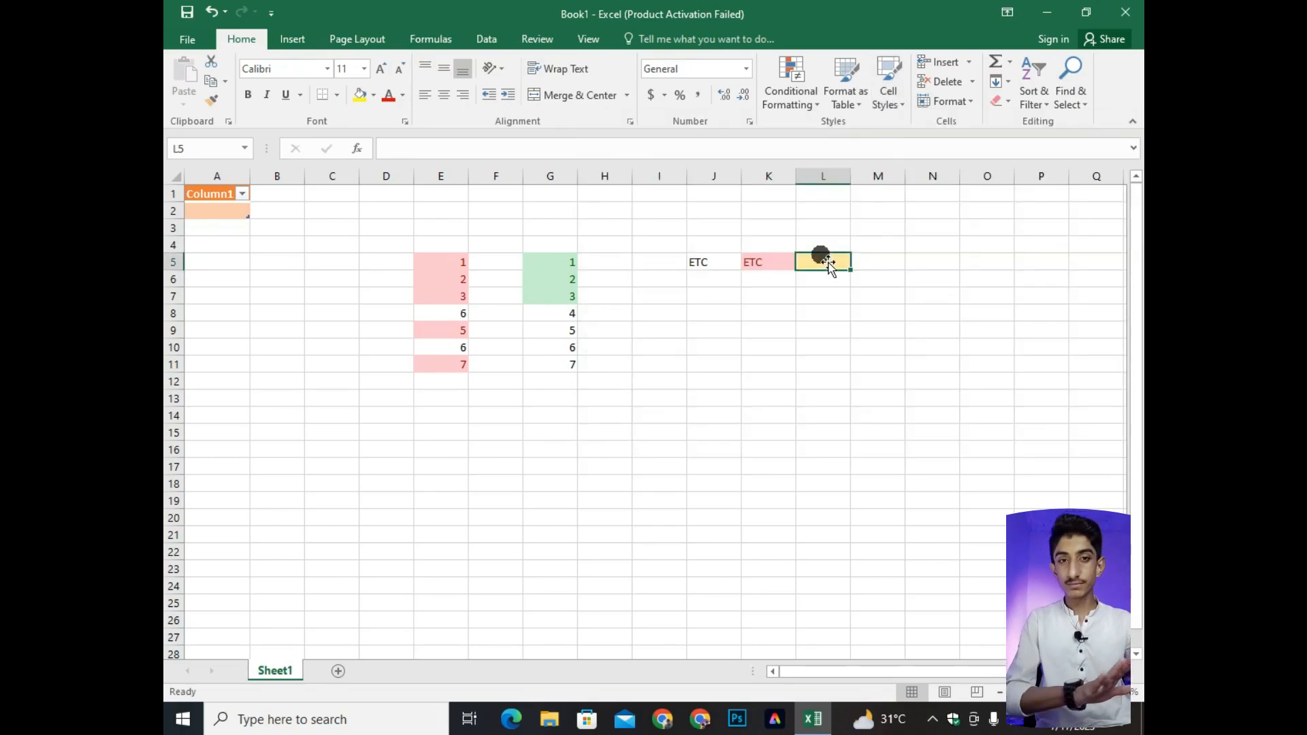
text(ETC)
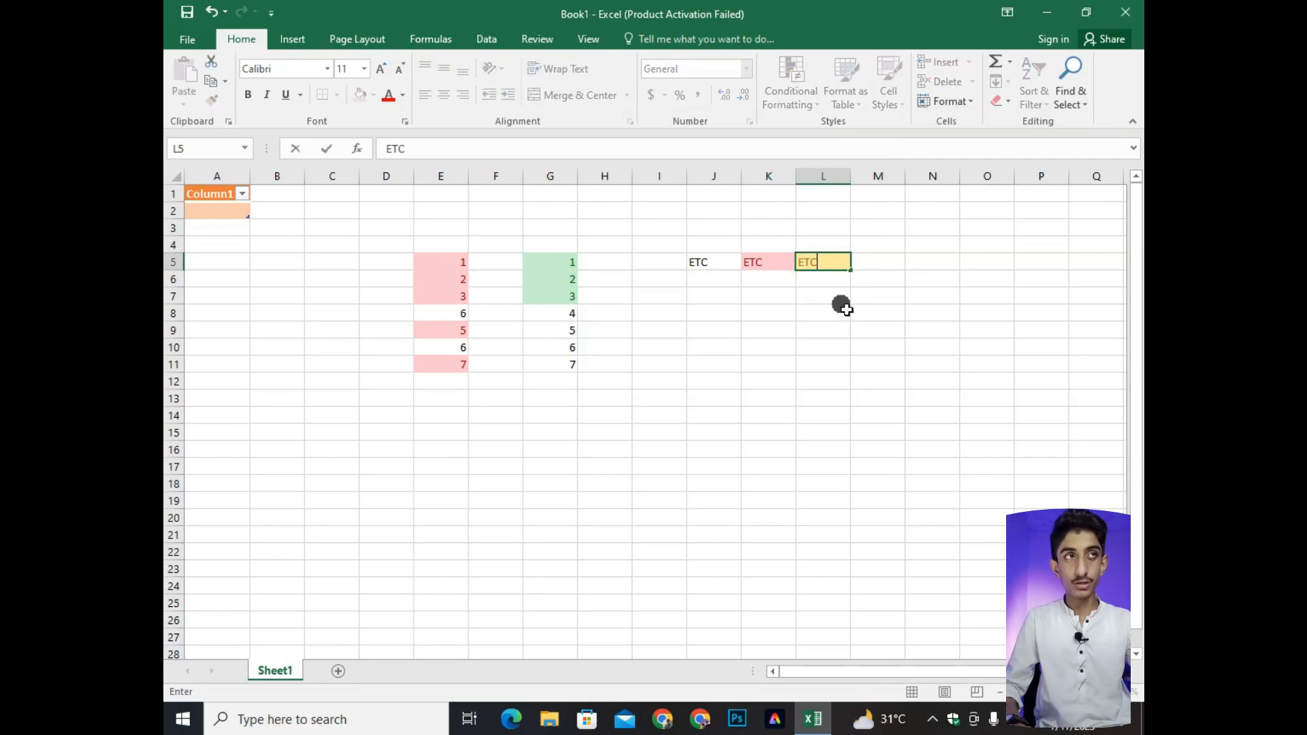
key(Return)
click(828, 308)
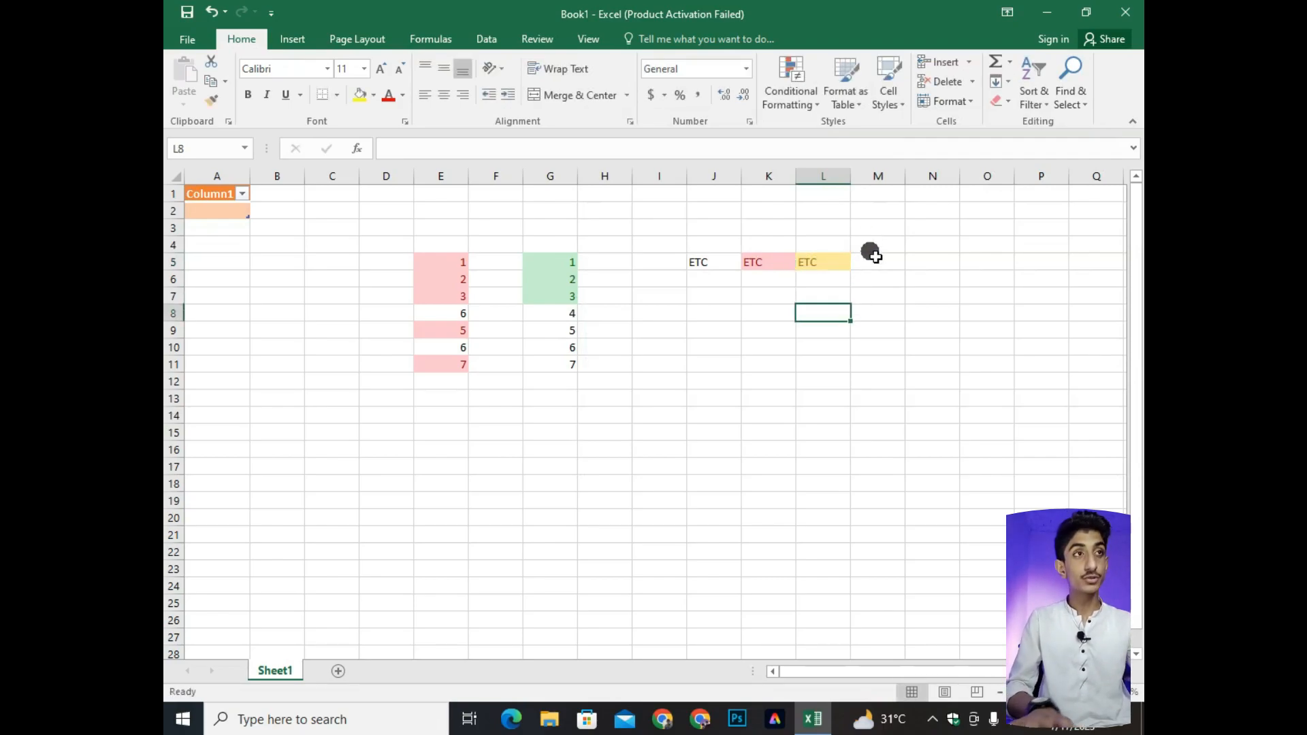
- Apply the Good cell style to M5 and enter the text ETC in it
click(876, 257)
click(888, 85)
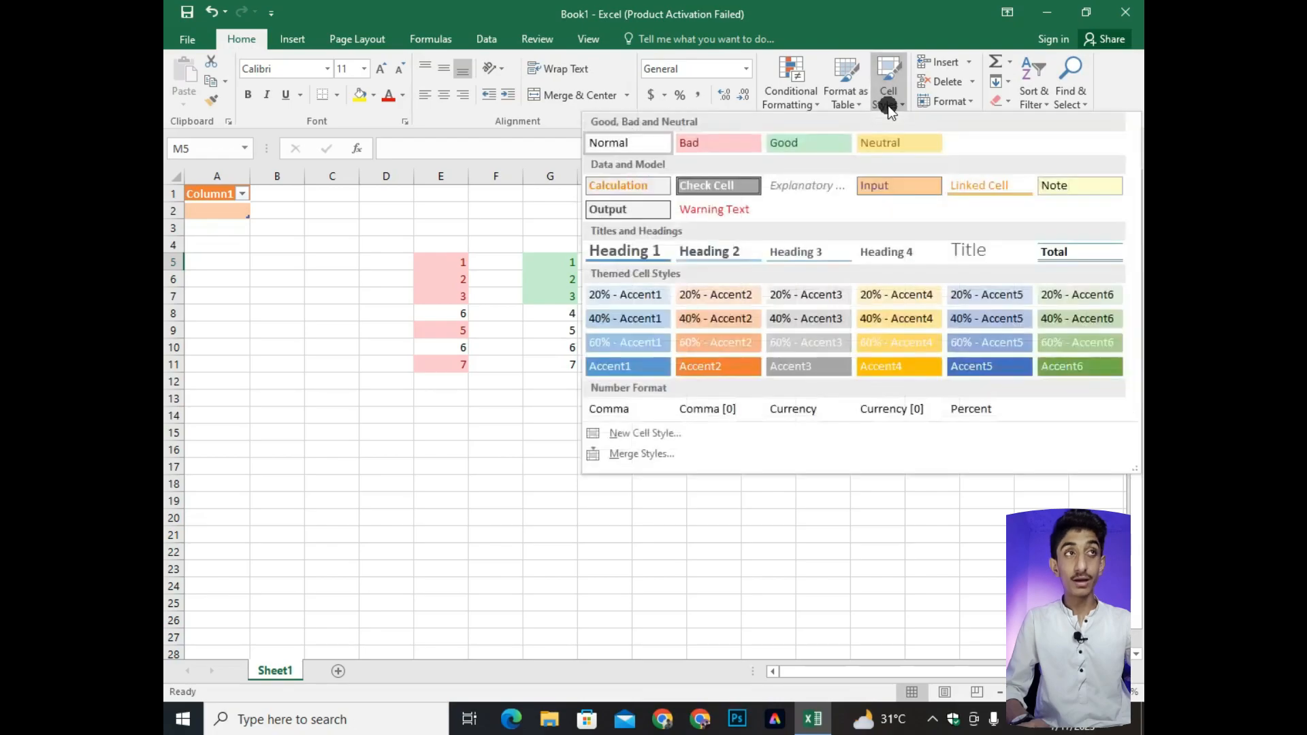
click(823, 144)
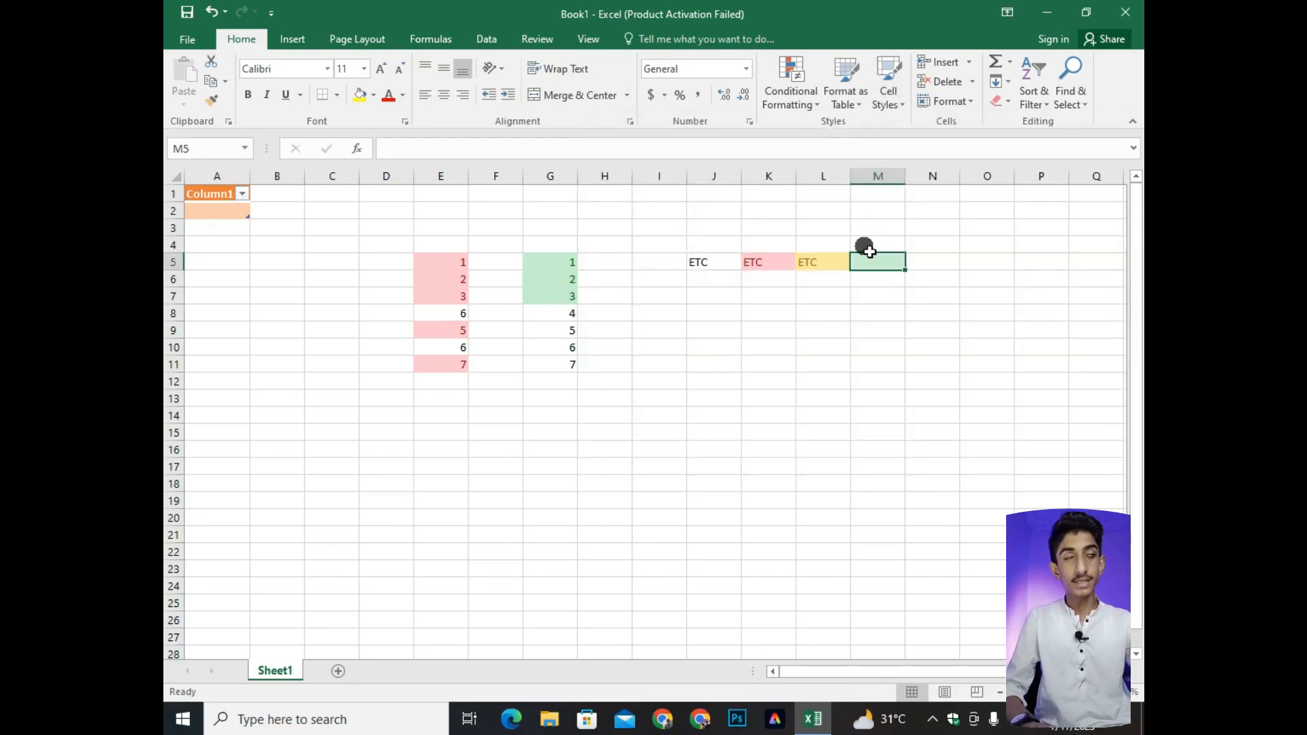
text(ETC)
click(869, 300)
click(877, 265)
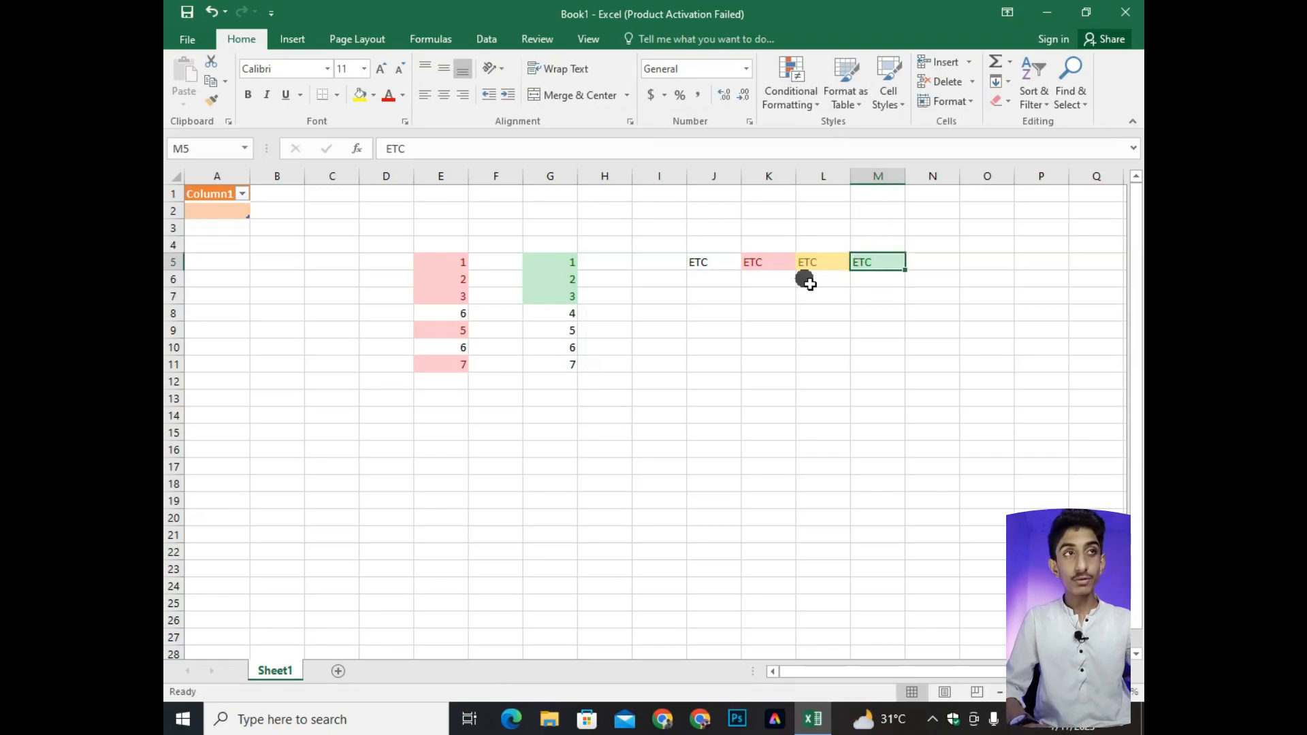
- Apply the 40% - Accent2 cell style to M5
click(725, 263)
click(759, 263)
click(819, 268)
click(875, 265)
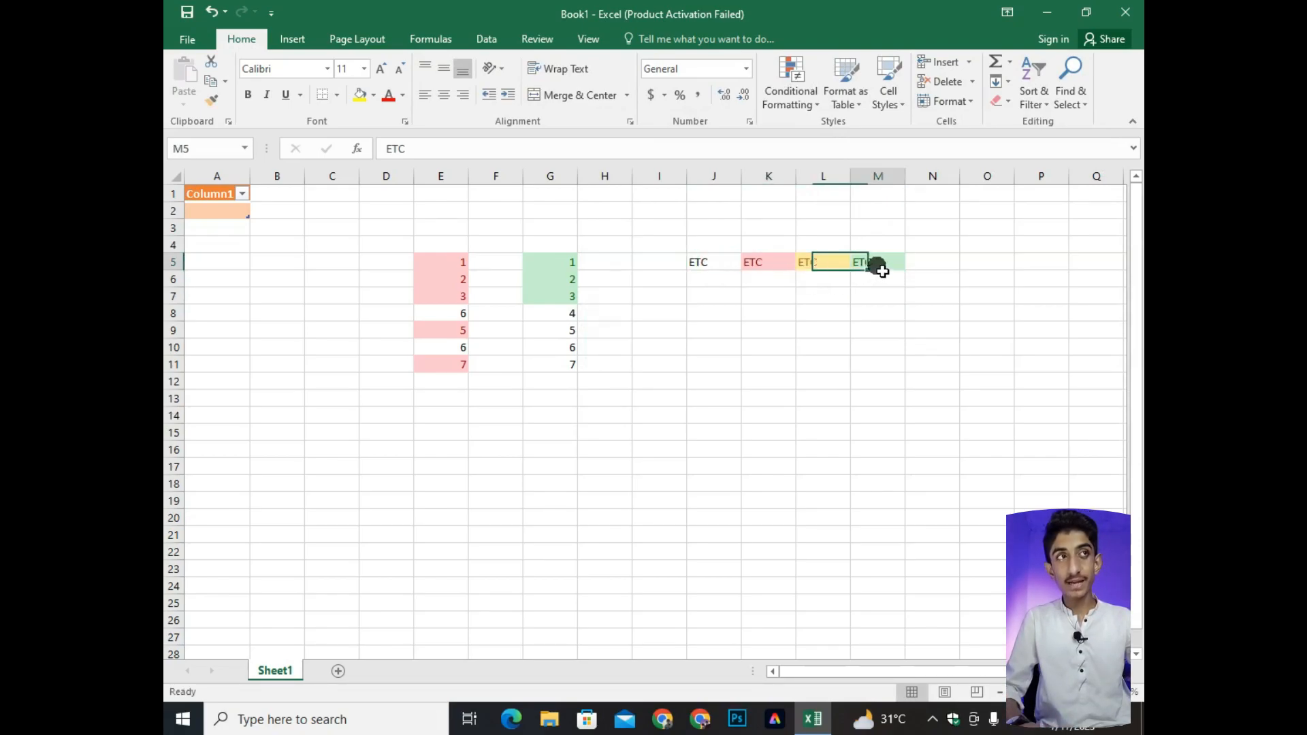
click(898, 103)
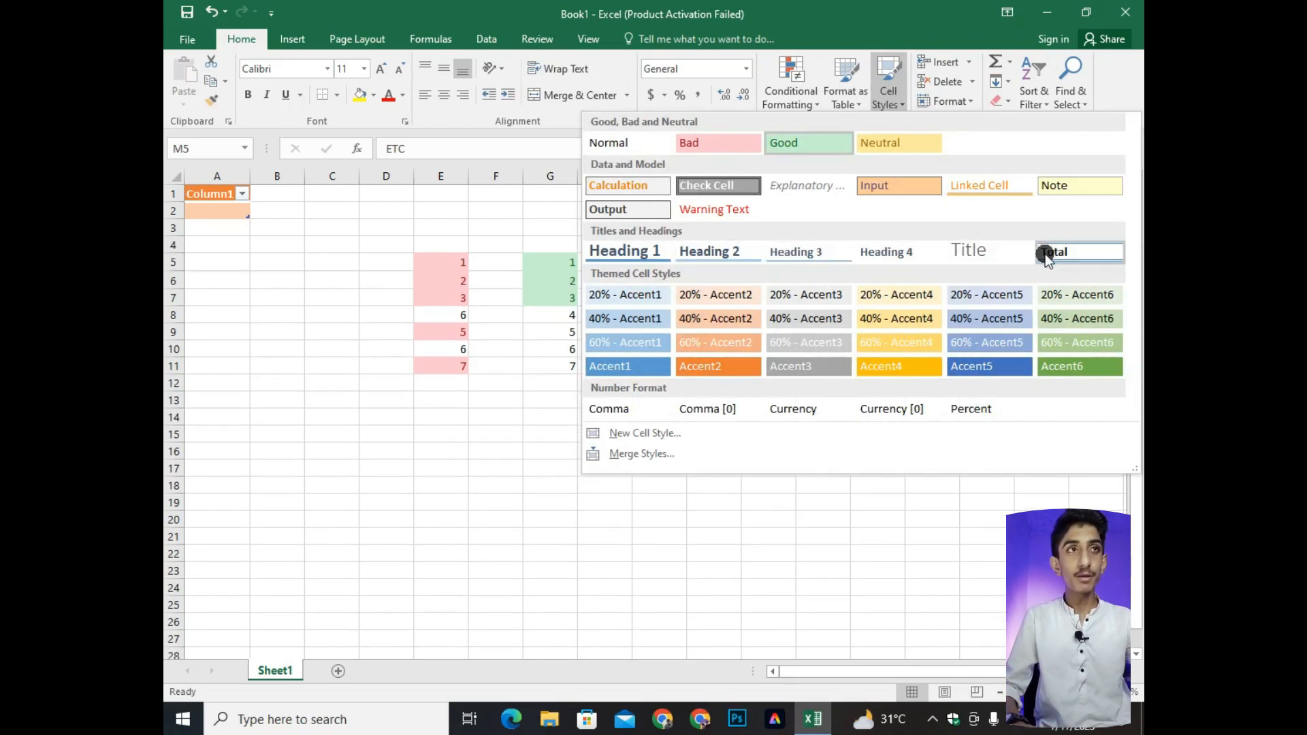
click(709, 325)
click(887, 310)
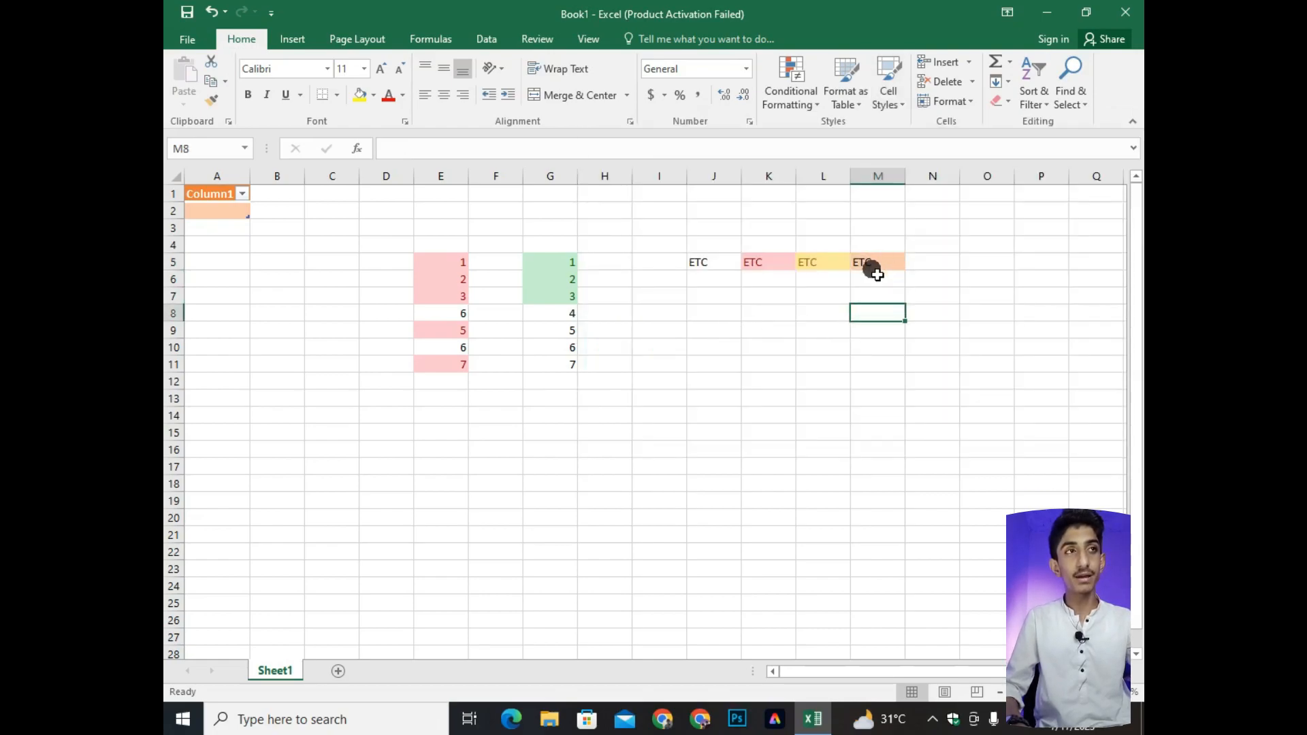
- Apply the 60% - Accent3 cell style to the empty cell J10
click(717, 344)
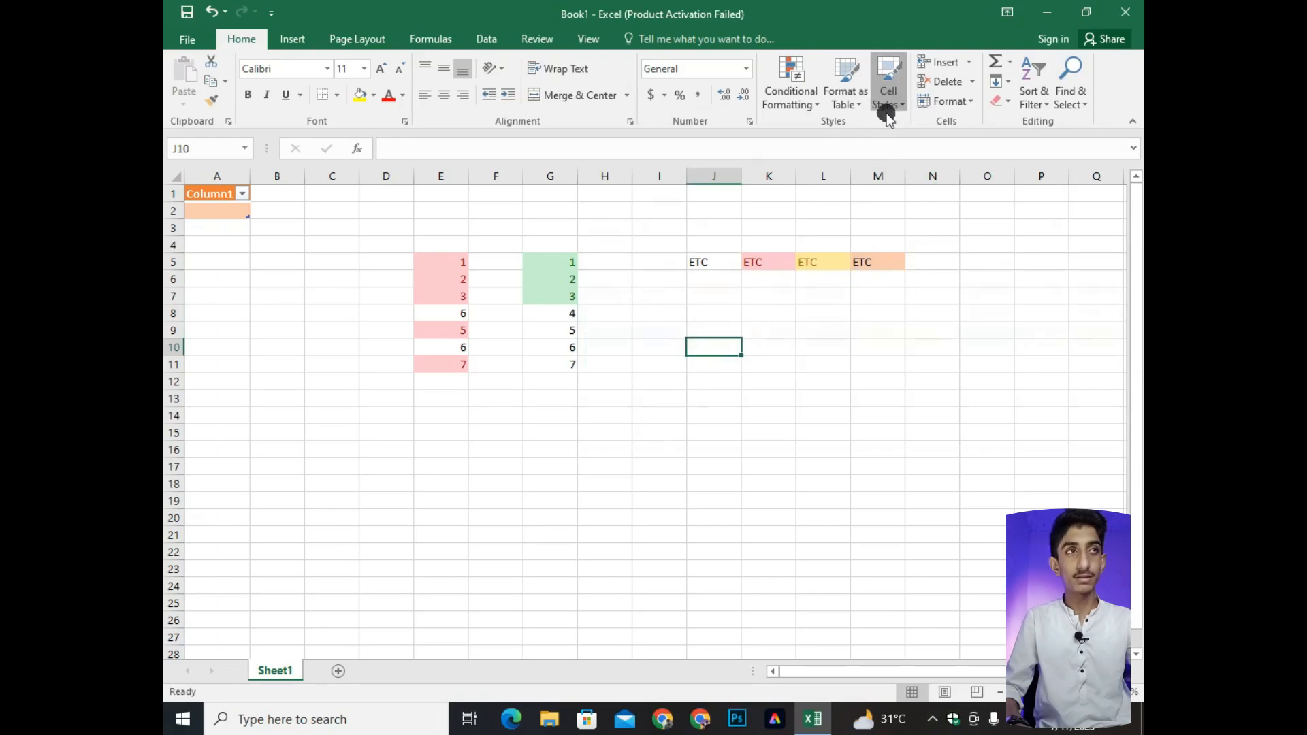
click(887, 75)
click(813, 352)
- Apply the Warning Text cell style to J14 and enter the text ETC in it
click(708, 416)
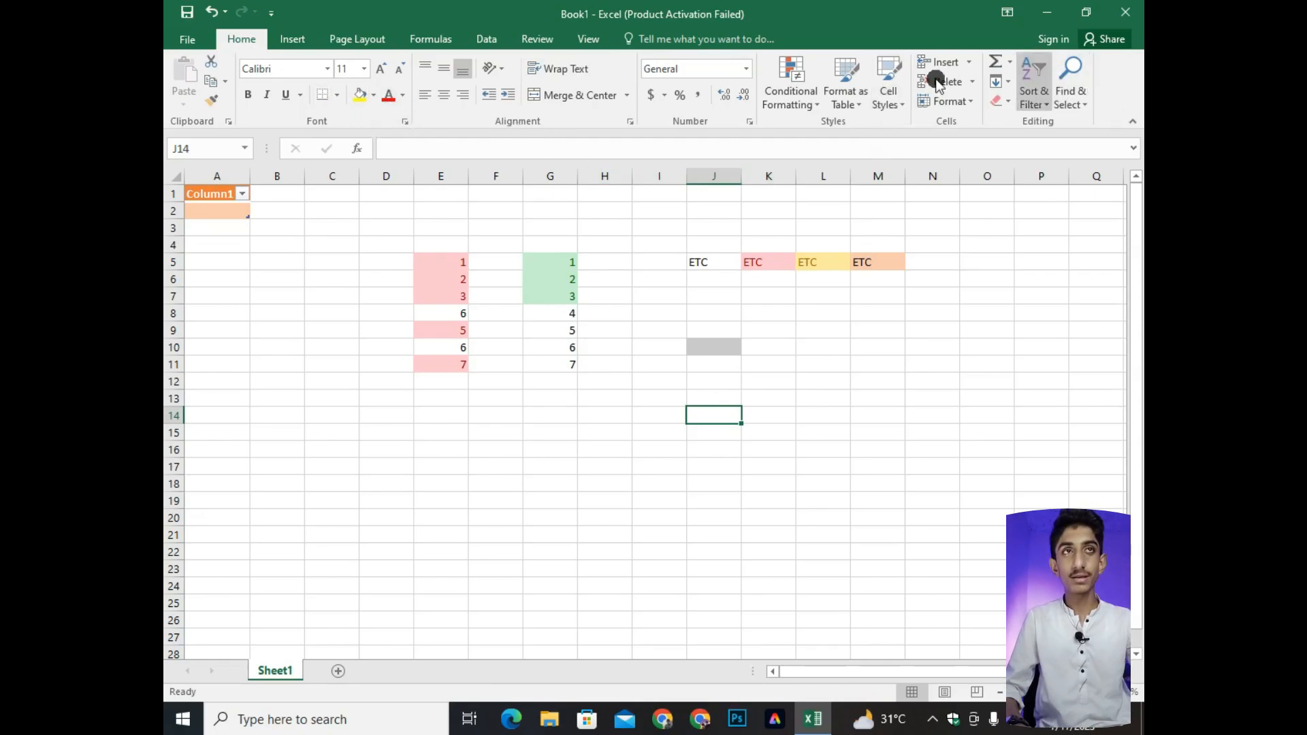
click(891, 102)
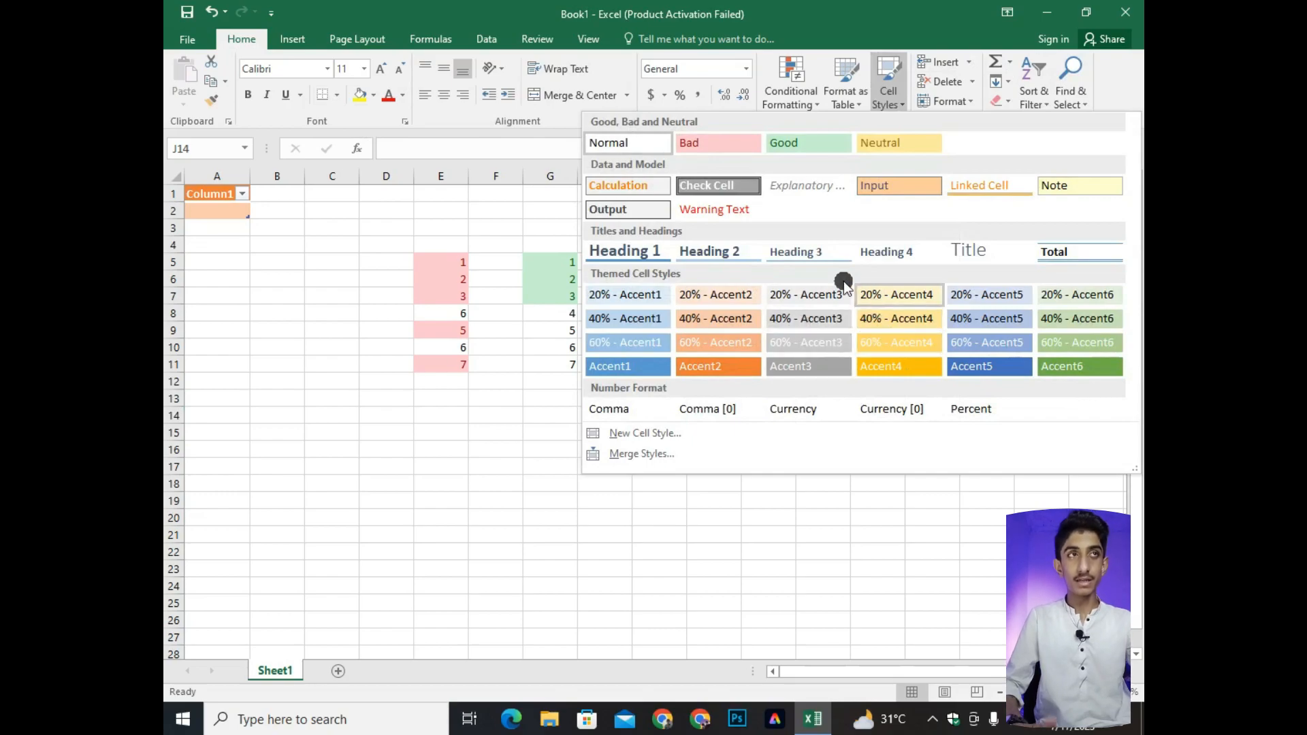
click(731, 215)
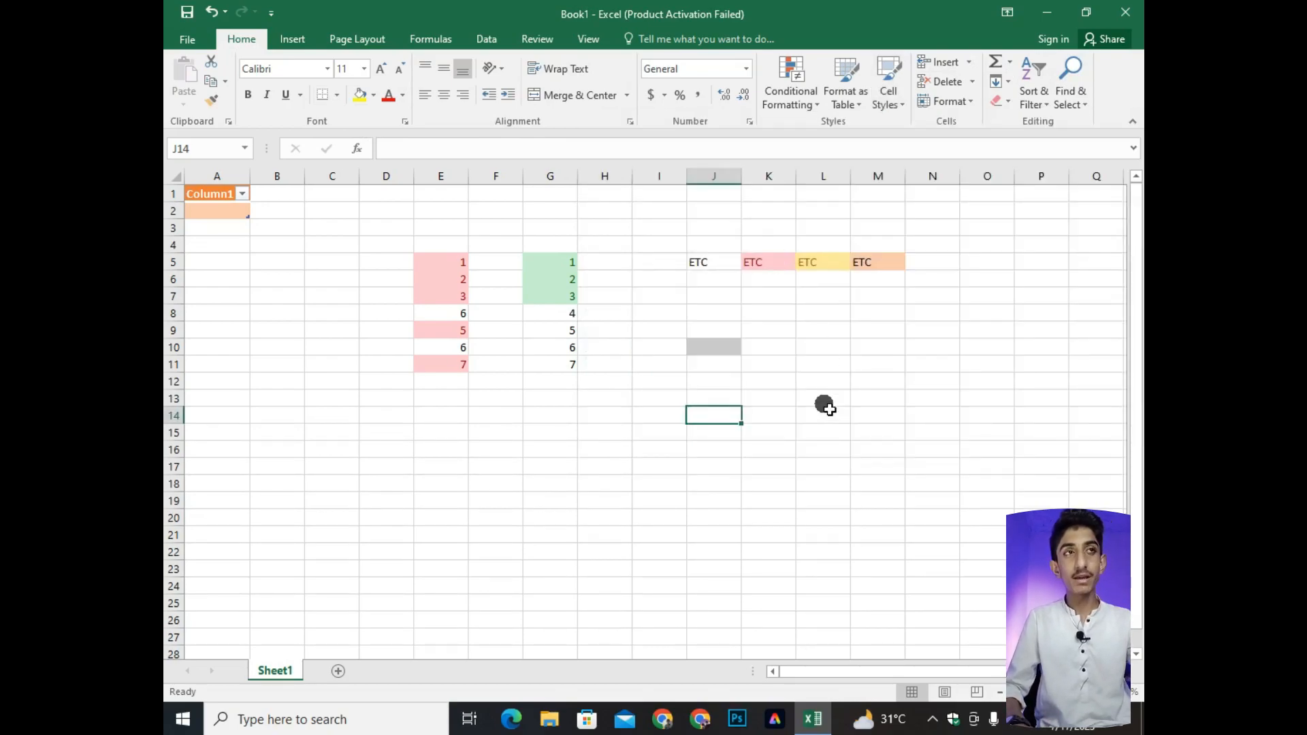
text(ETC)
key(Return)
click(739, 449)
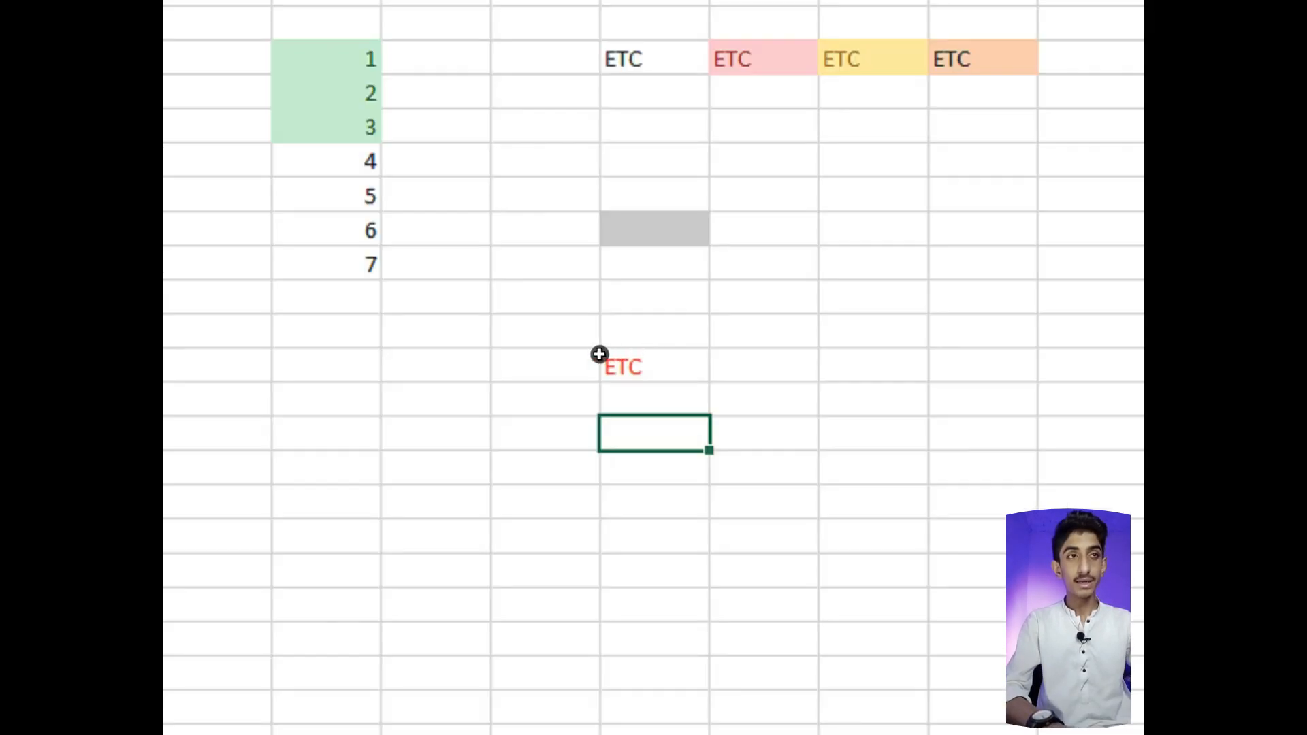
key(F5)
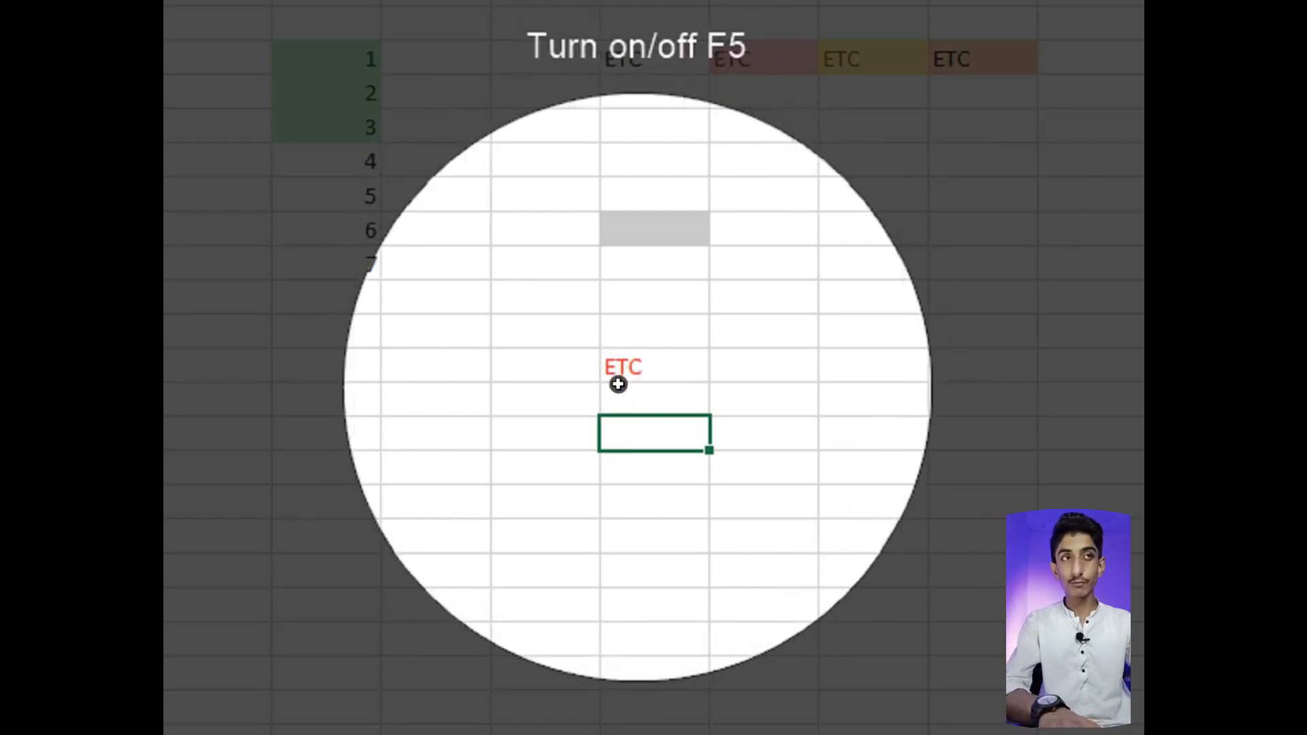
key(F5)
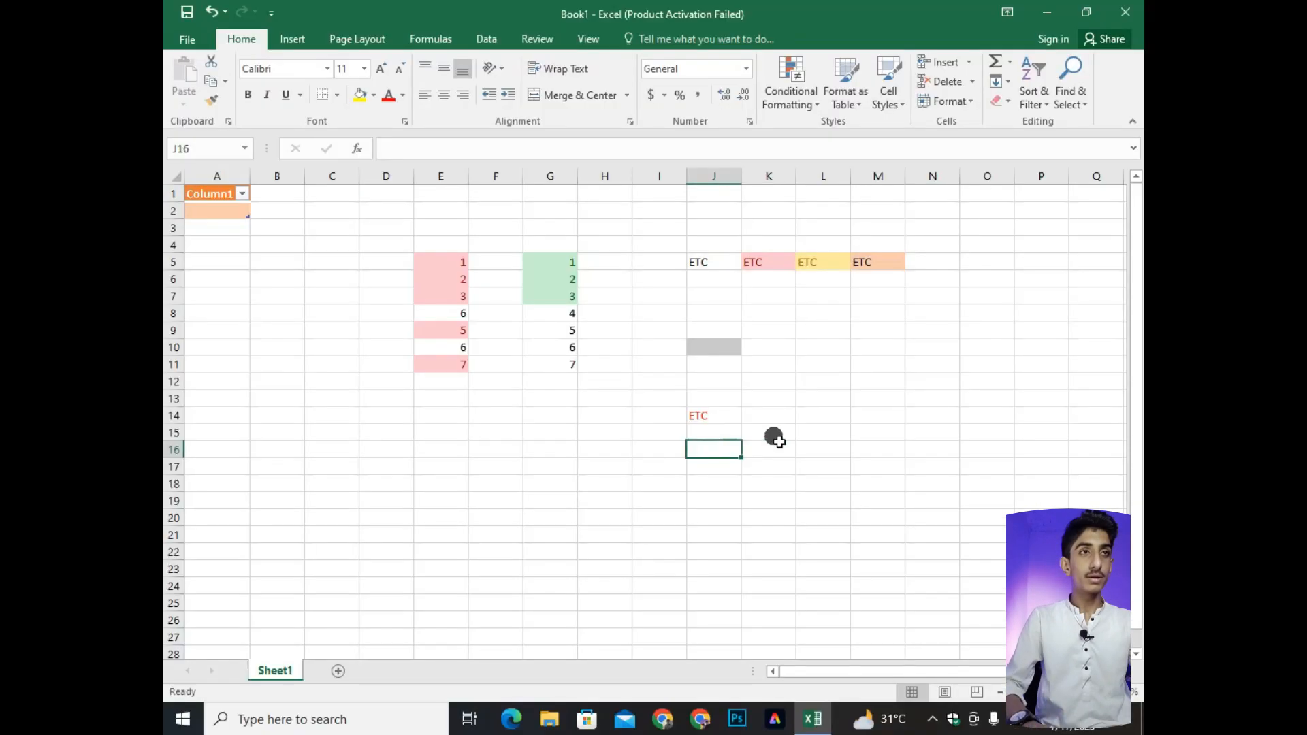
- Create a custom cell style from J14's formatting, keeping the default name and all format categories included, and check the style gallery
click(674, 370)
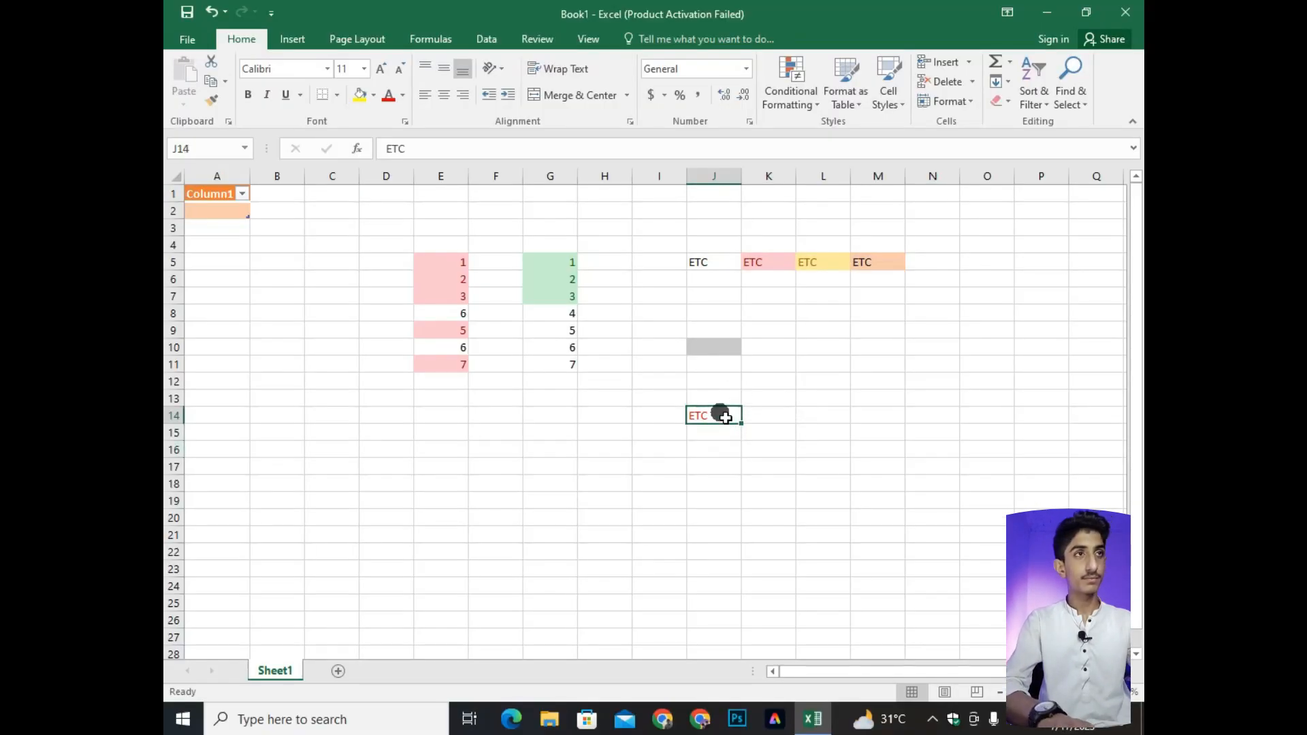
click(882, 83)
click(752, 426)
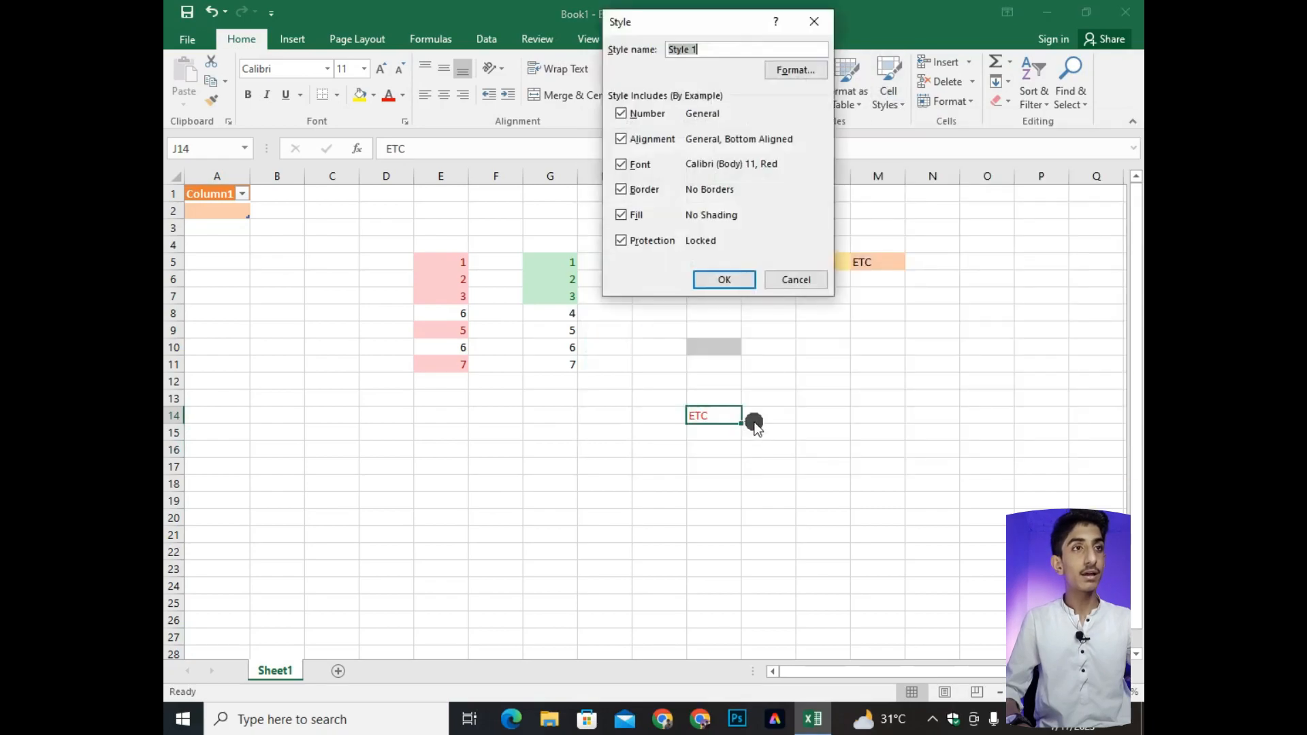
drag(676, 10, 653, 77)
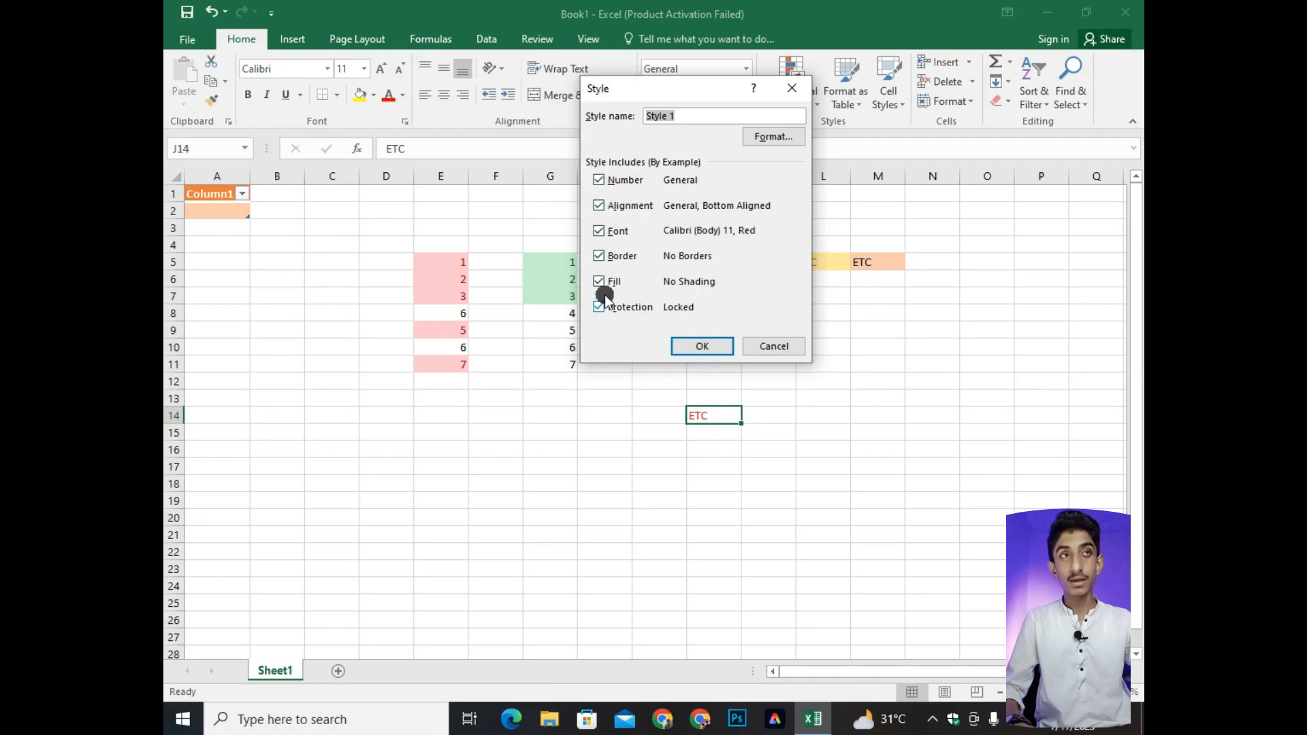
click(764, 345)
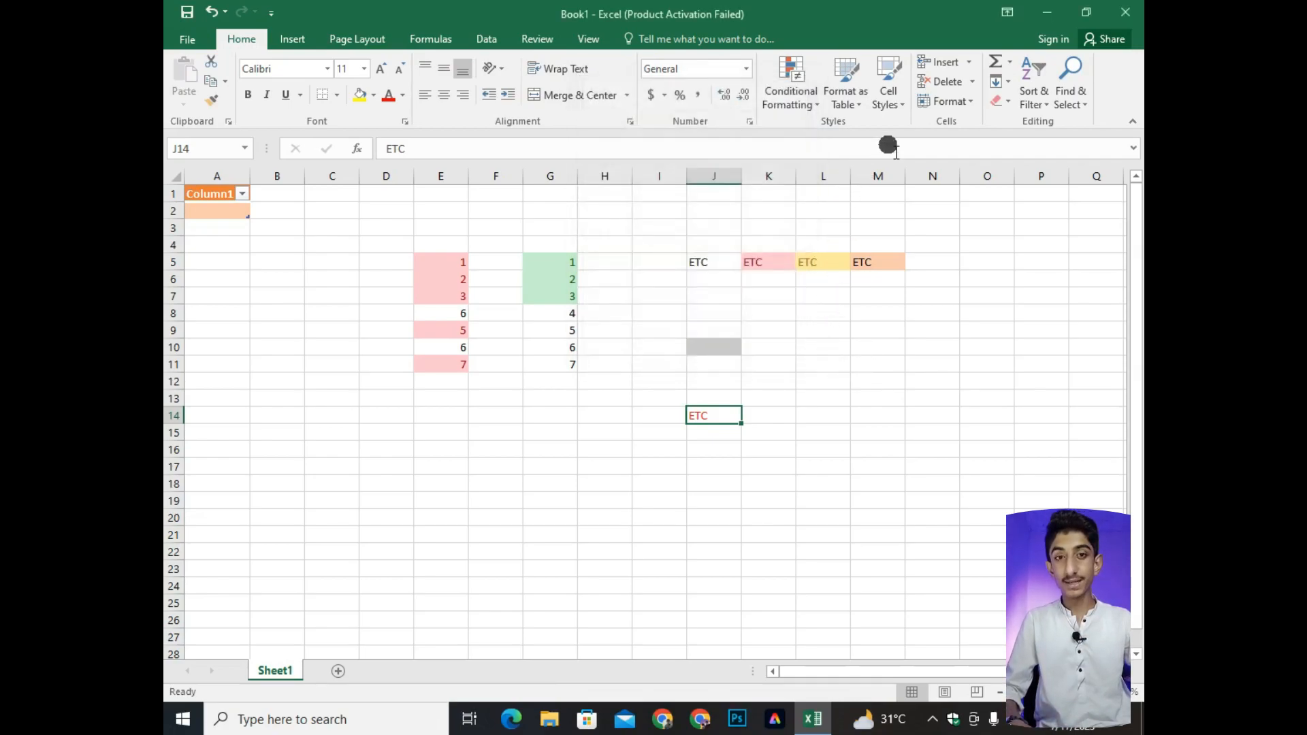
click(880, 107)
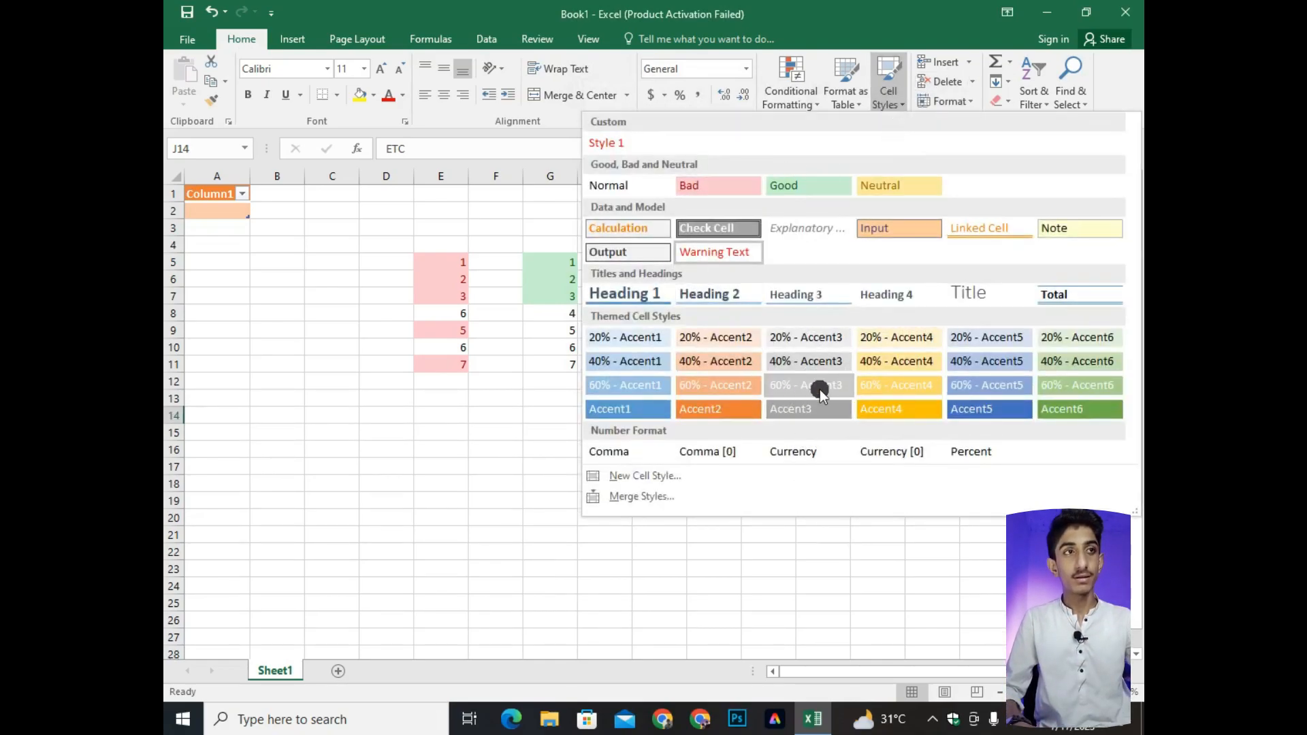
click(834, 549)
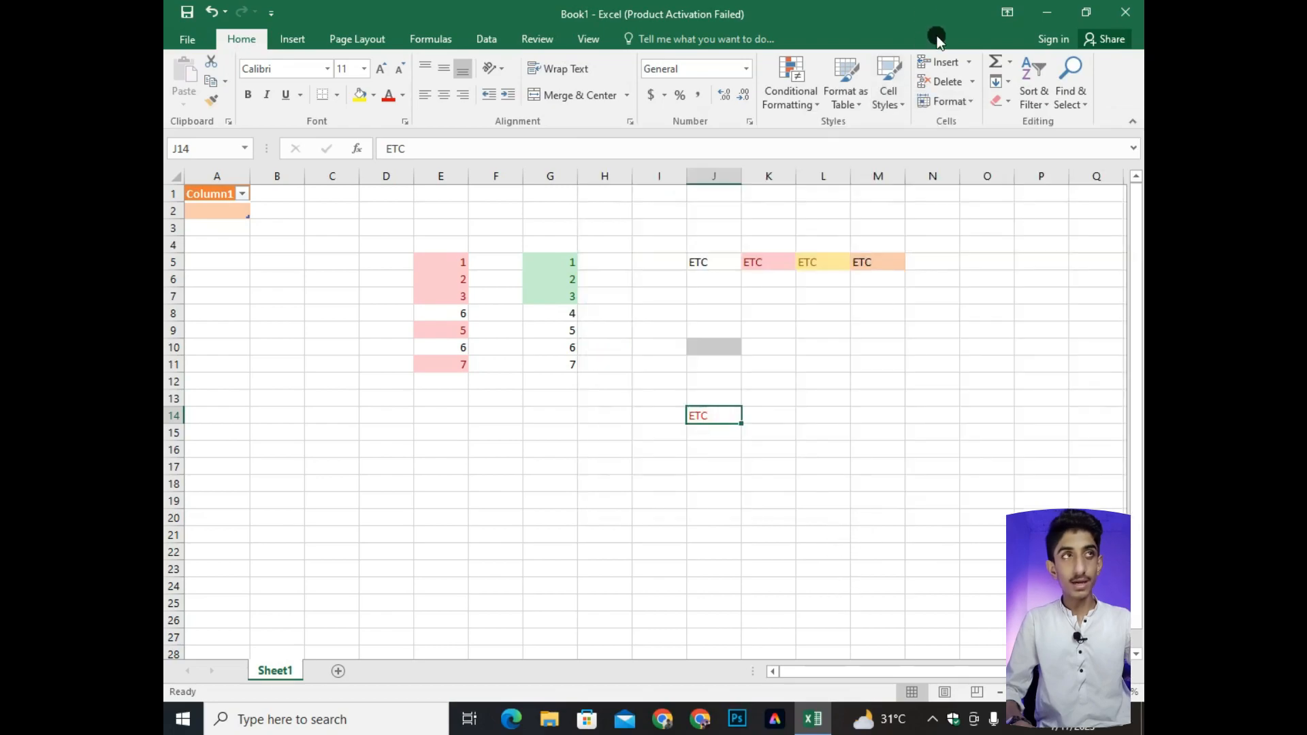
click(970, 64)
click(892, 330)
click(333, 244)
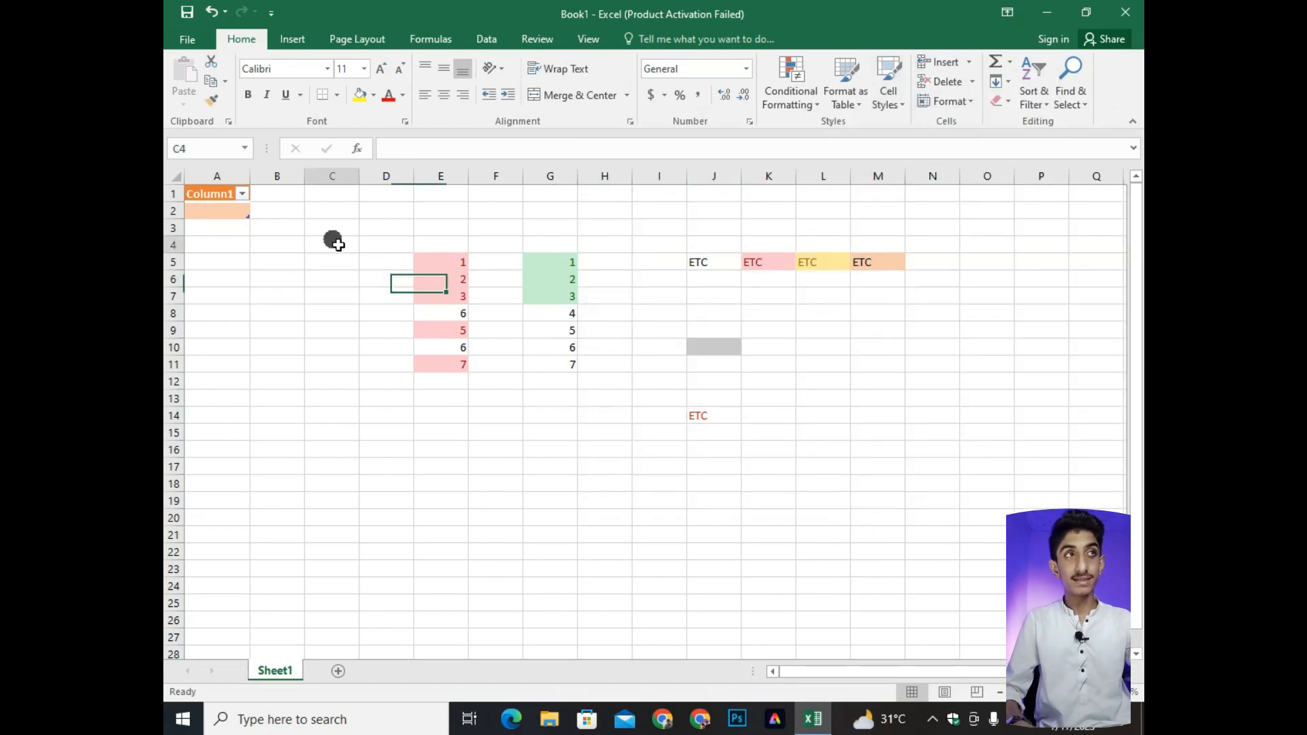
click(971, 63)
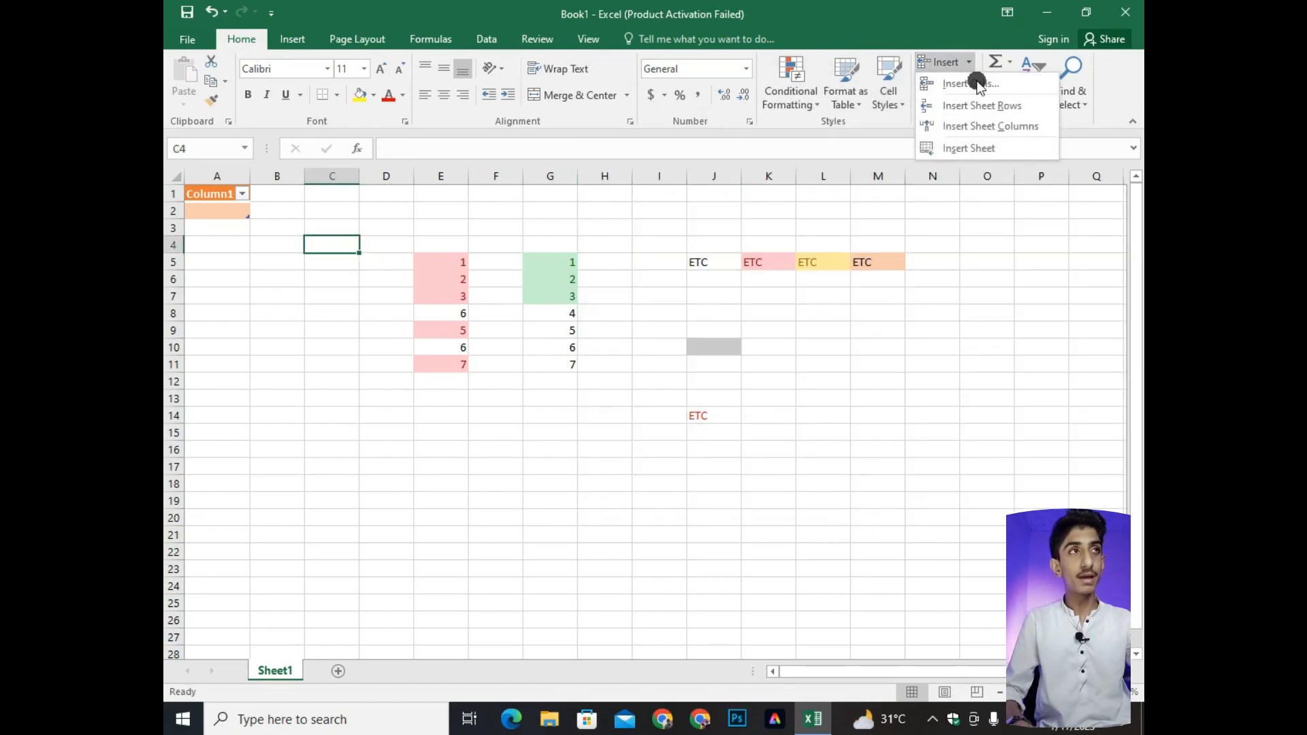
click(981, 77)
drag(671, 166, 489, 207)
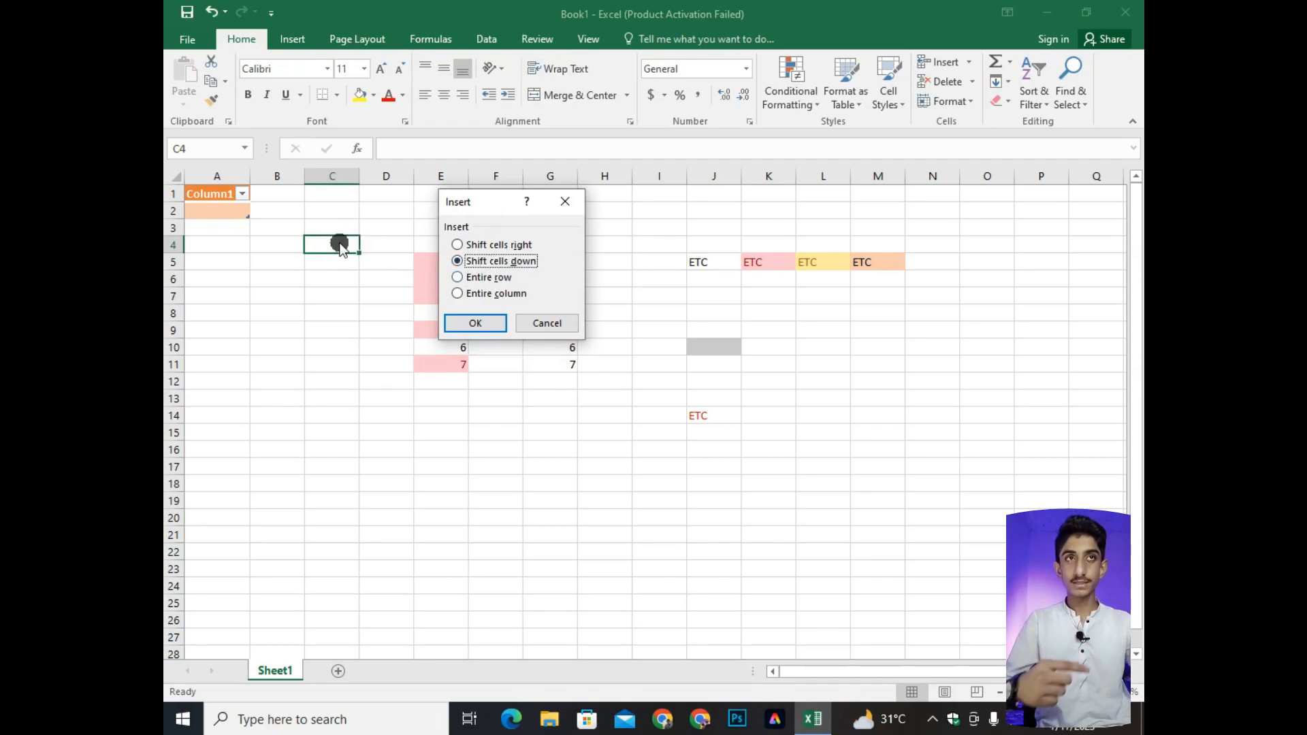
click(545, 321)
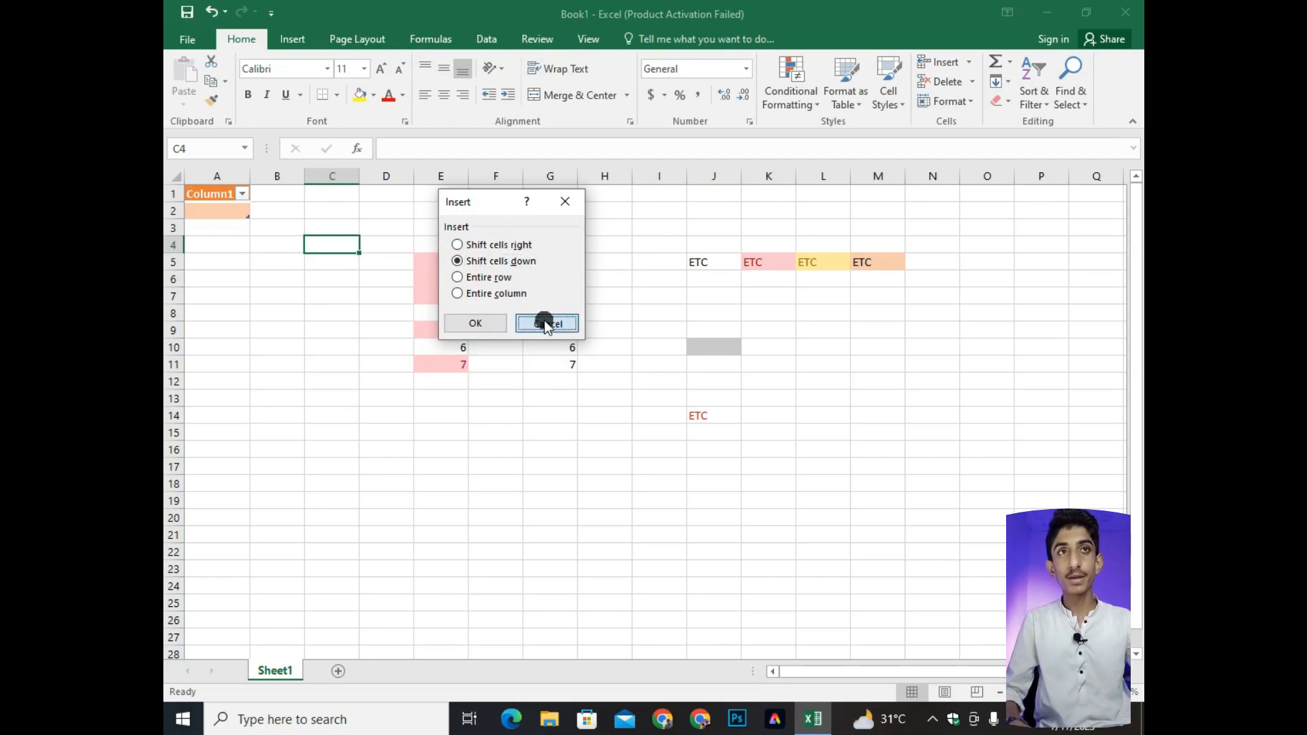
- Enter the numbers 1 to 5 in cells C1 through C5
key(Up)
key(Up)
key(Up)
text(1)
key(Return)
text(2)
key(Return)
text(3)
key(Return)
text(4)
key(Return)
text(5)
key(Return)
- Insert a blank cell at C3, shifting the numbers below it down
click(339, 263)
click(347, 227)
click(905, 109)
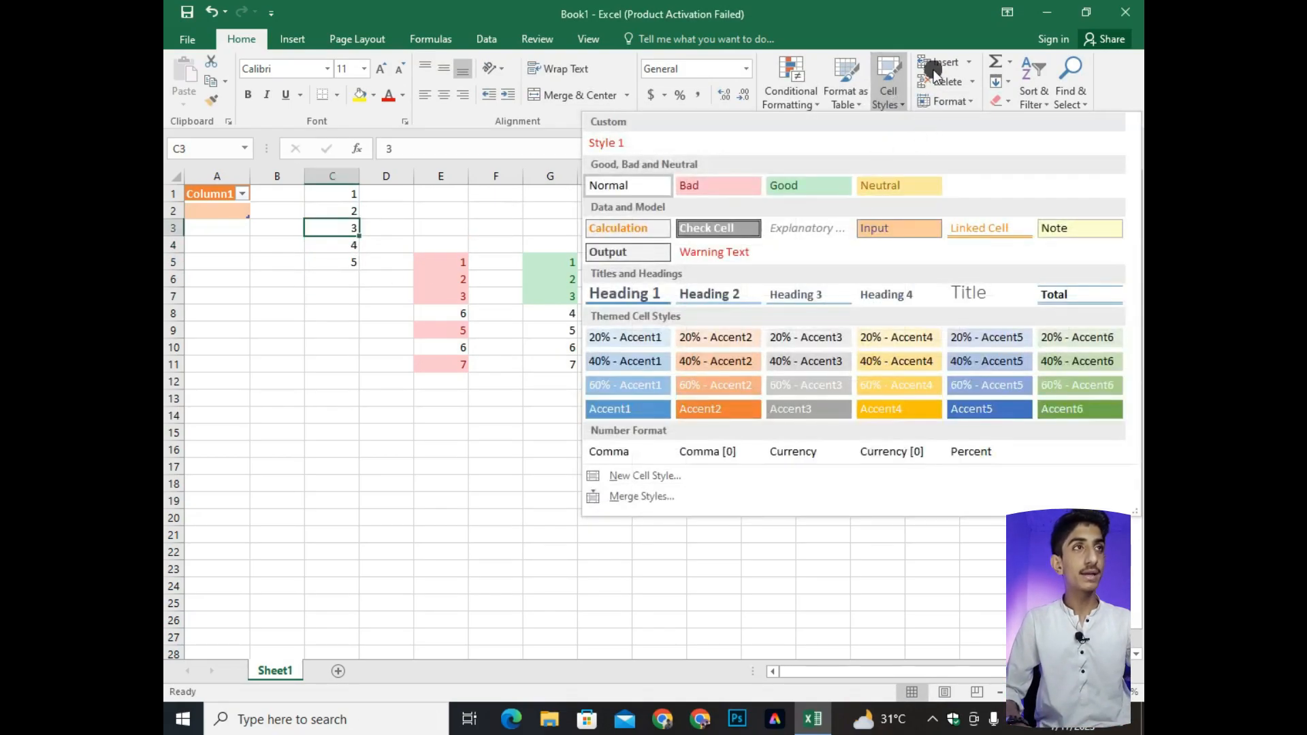
click(895, 94)
click(937, 62)
click(382, 229)
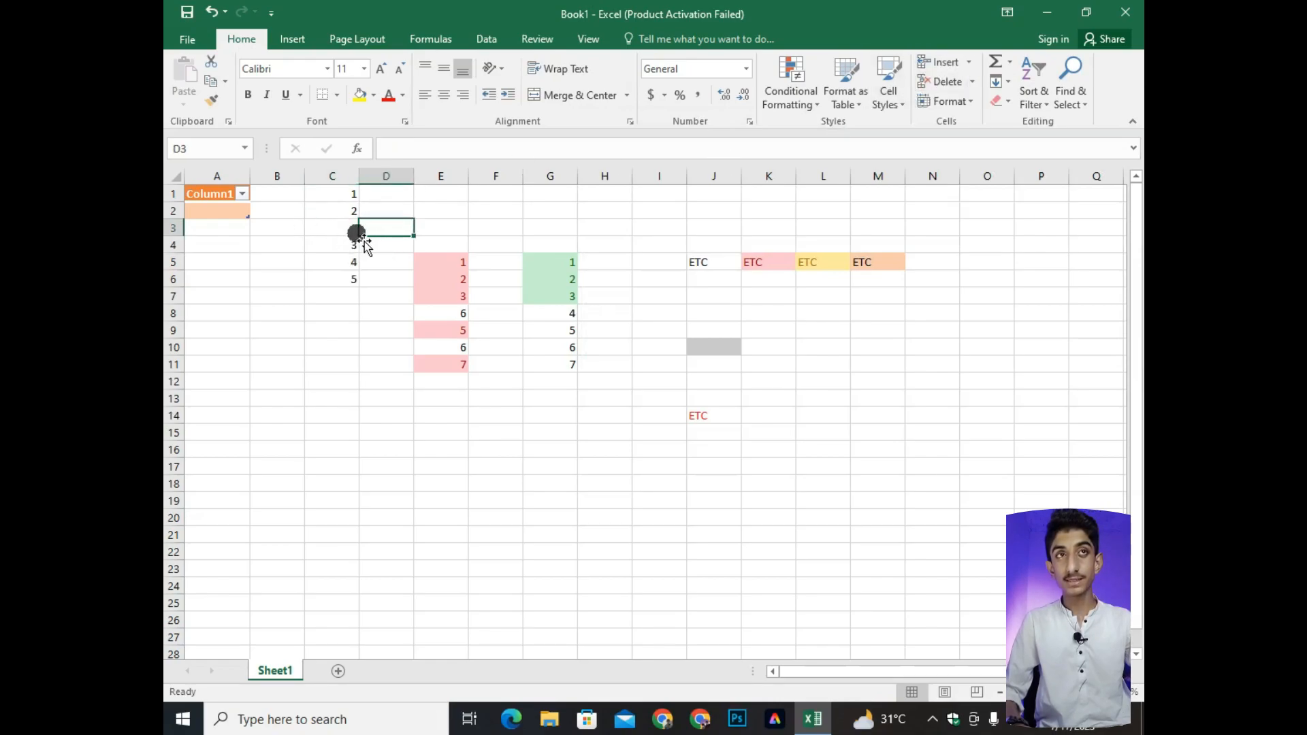
- Try inserting cells at C1:C6 and undo the cell insertions in column C
drag(350, 195, 341, 279)
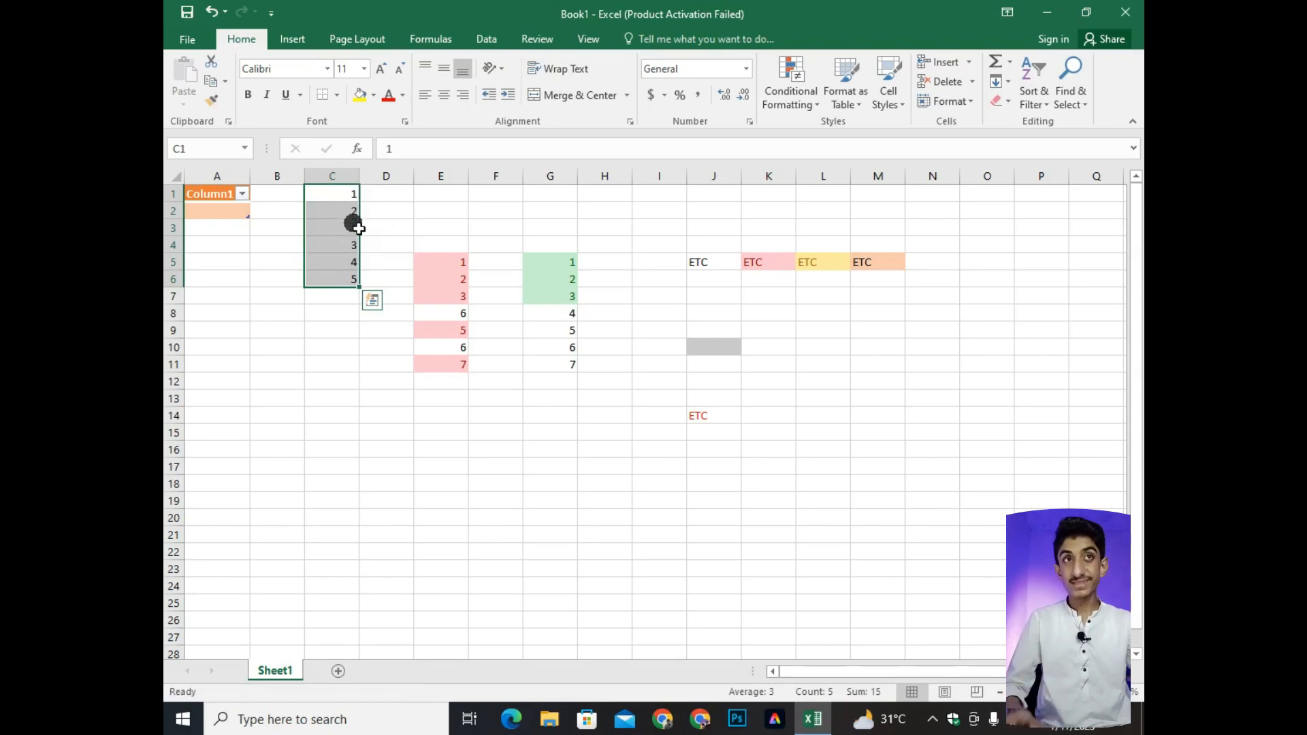
click(938, 66)
key(ctrl+z)
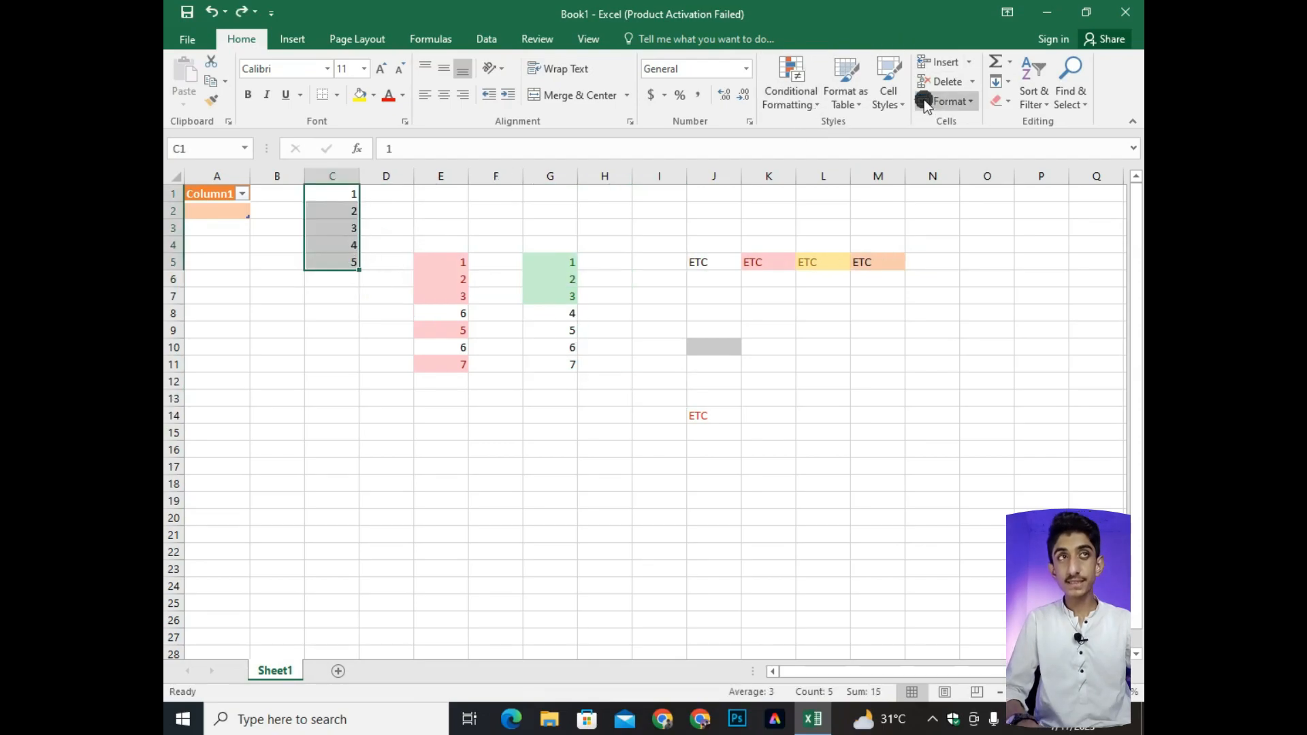
- Insert five sheet rows above the data using the selected range C1:C5
click(971, 62)
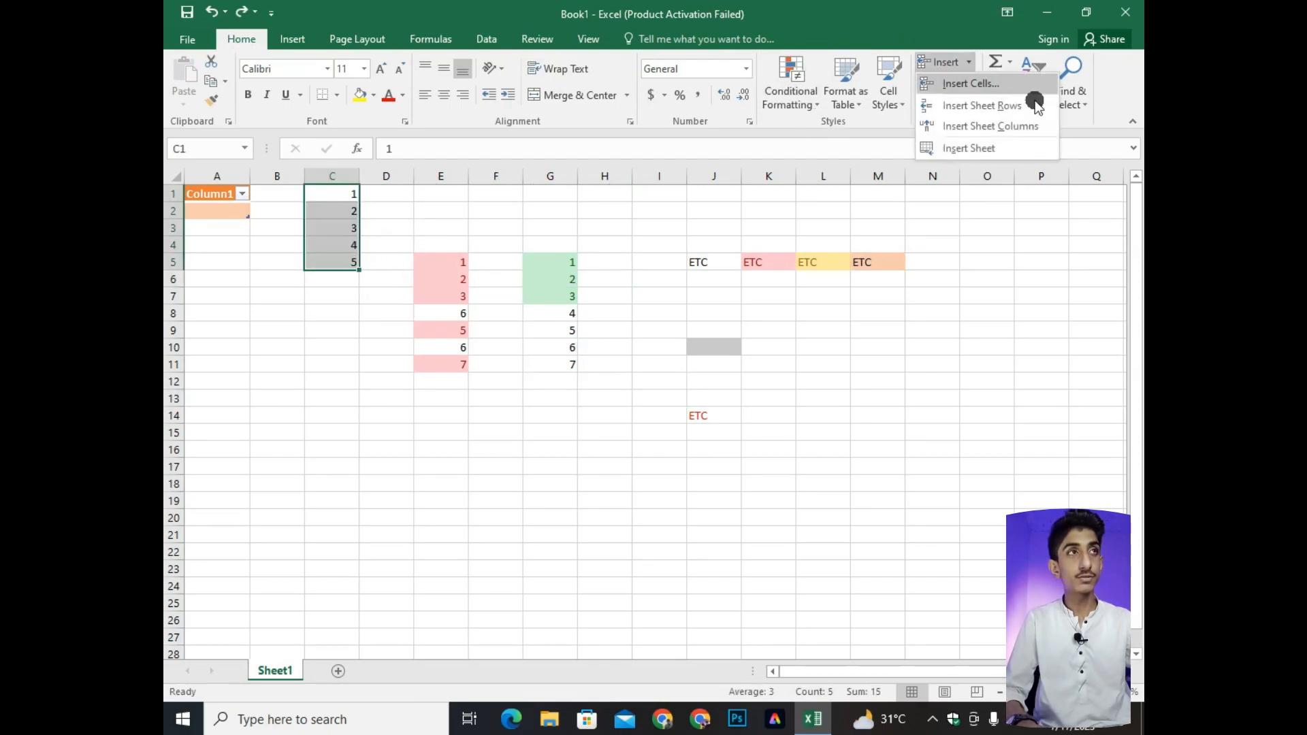
click(998, 106)
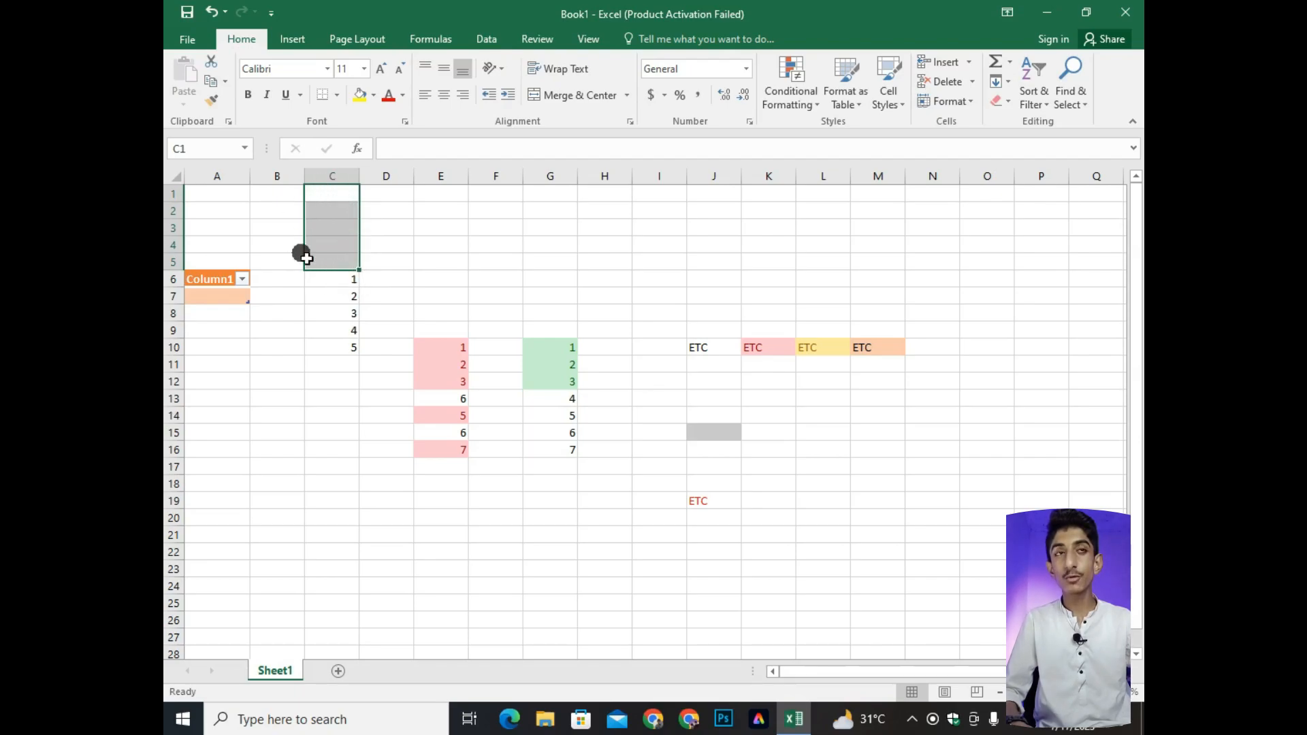
drag(332, 262, 341, 279)
- Delete the blank cells C1:C5 with the Shift cells up option
drag(332, 194, 331, 262)
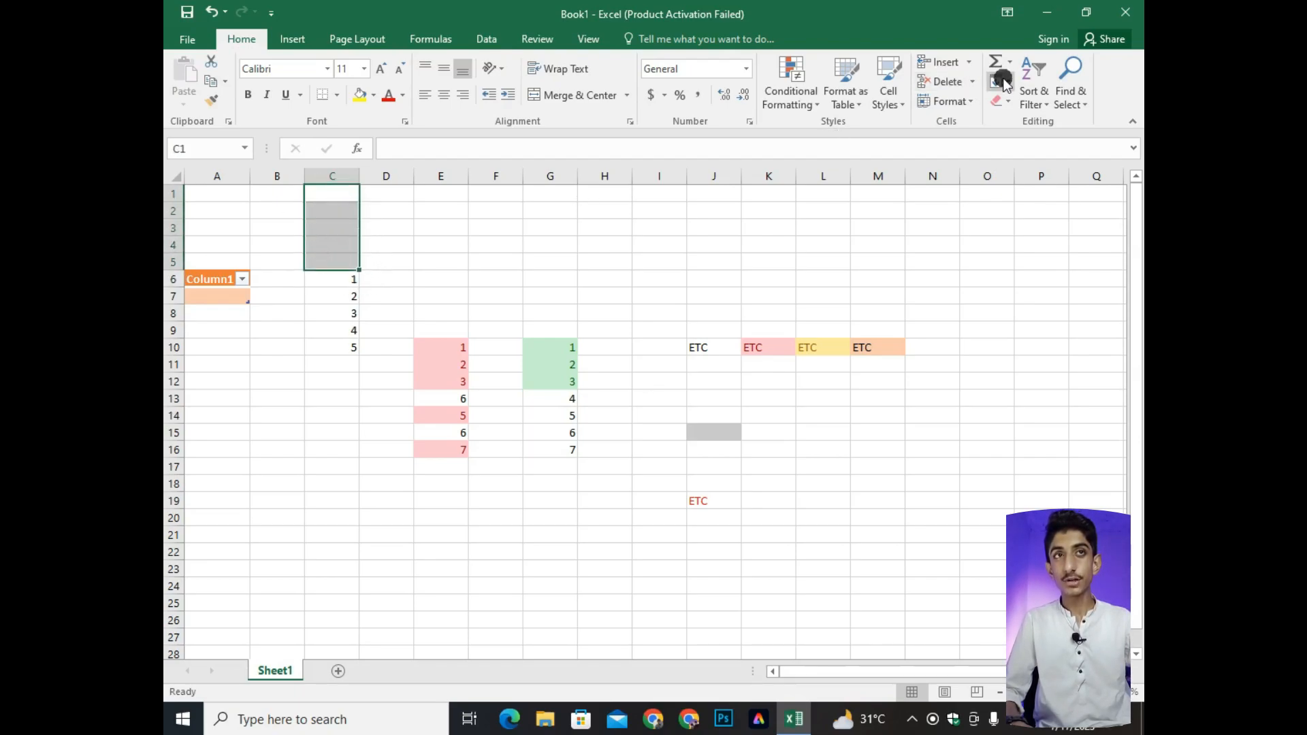
click(973, 64)
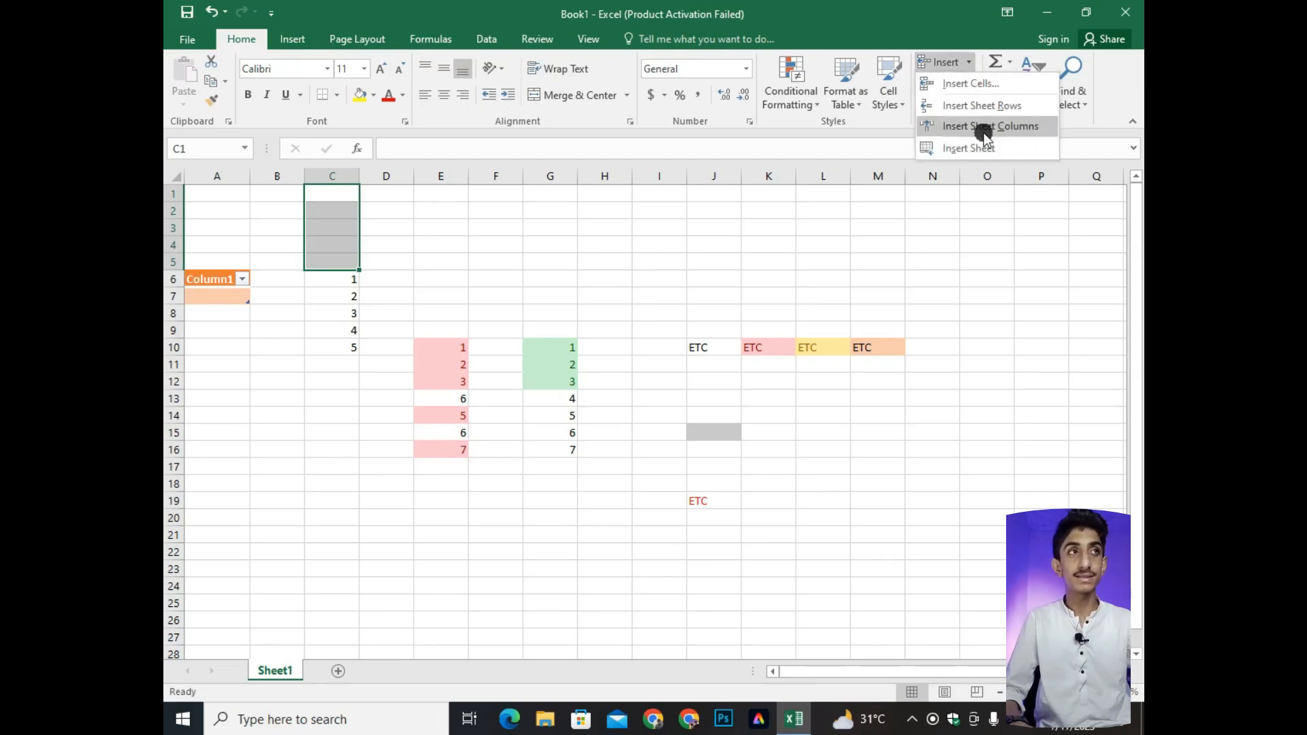
click(971, 62)
click(969, 82)
click(964, 100)
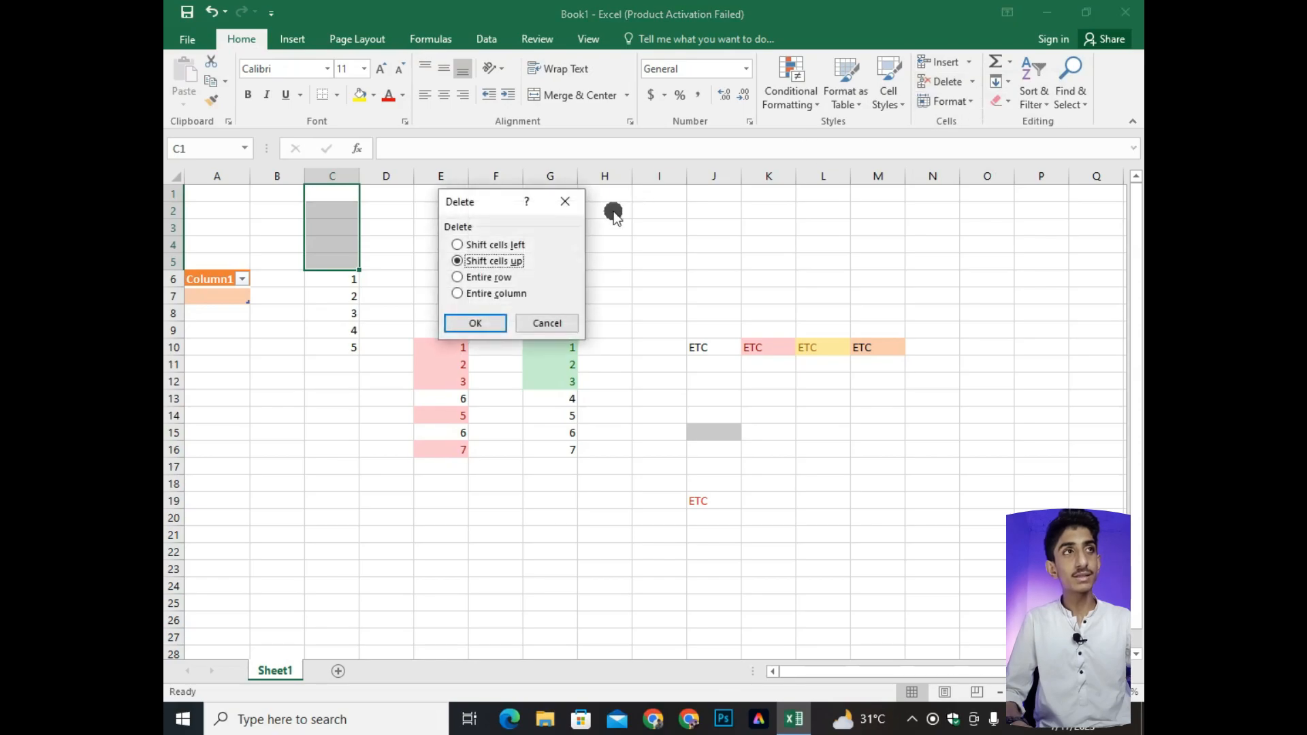
click(469, 323)
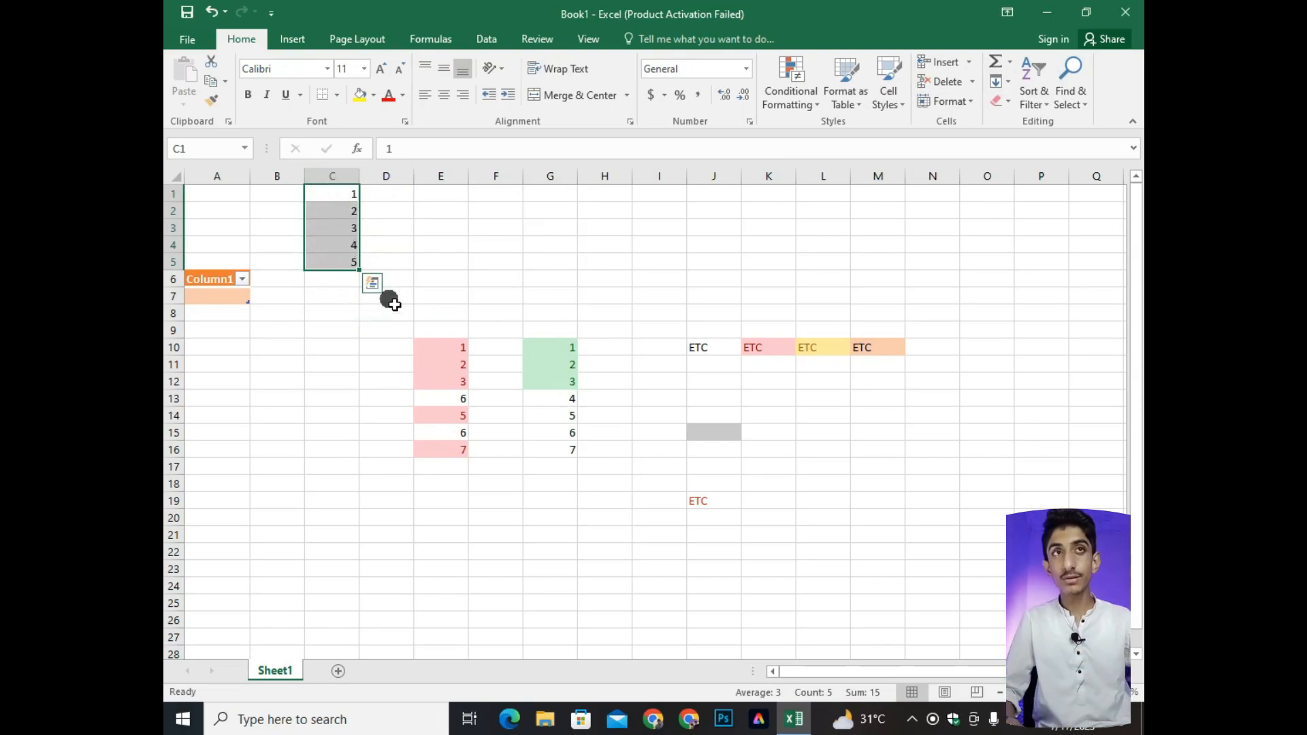
- Delete sheet rows 1 to 5 using the selected range C1:C5
click(971, 82)
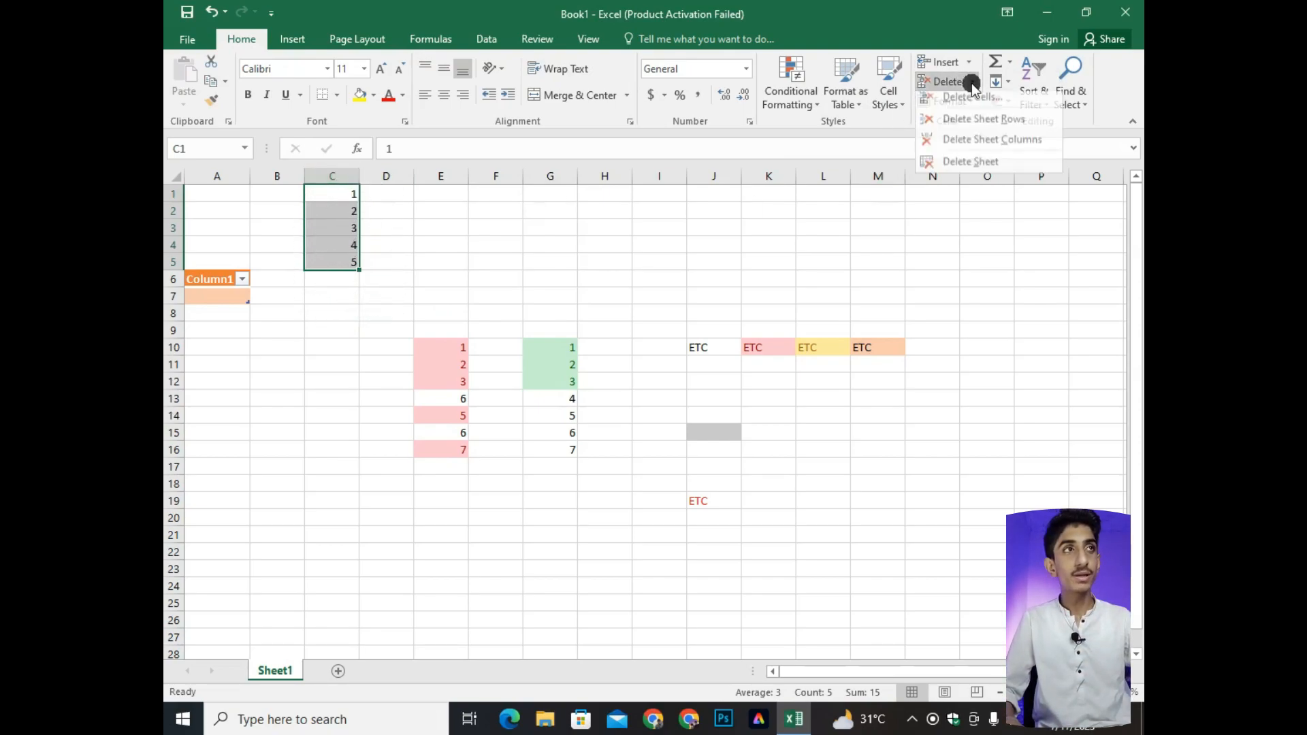
click(984, 119)
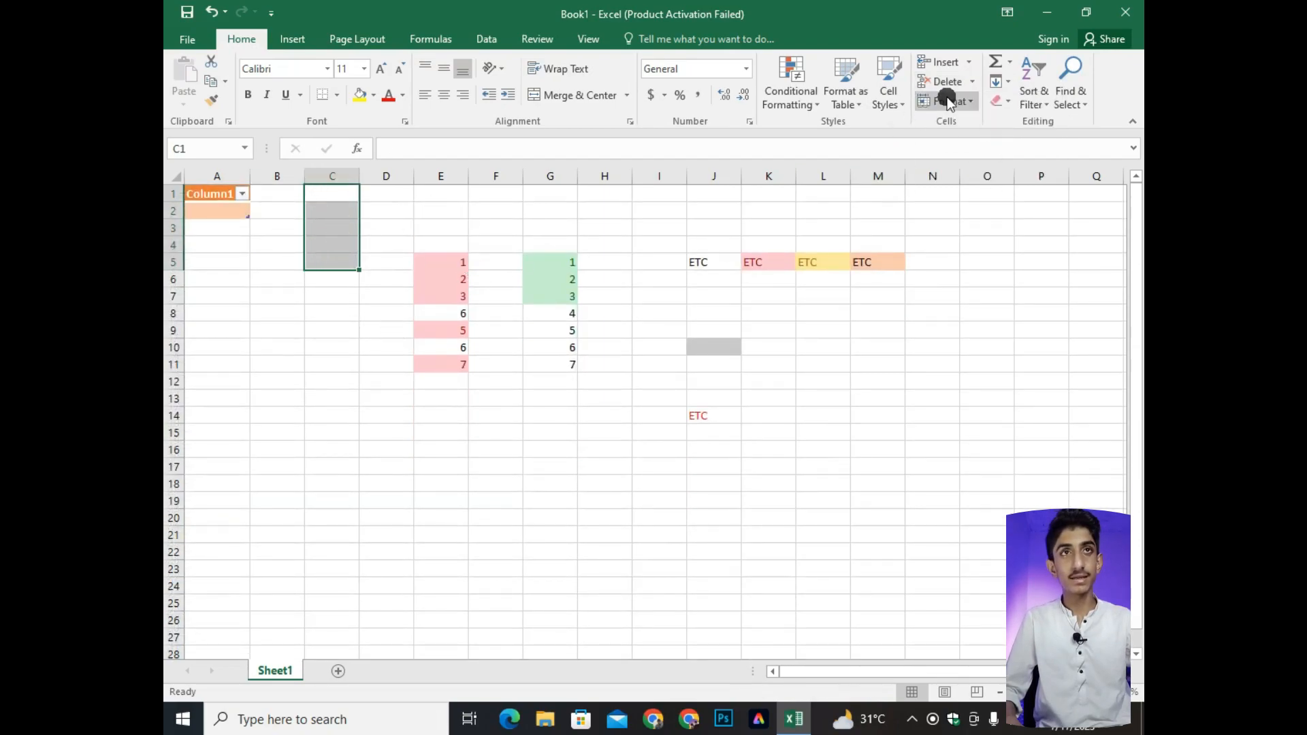
- Set the height of row 7 to 30 using cell B7
click(970, 102)
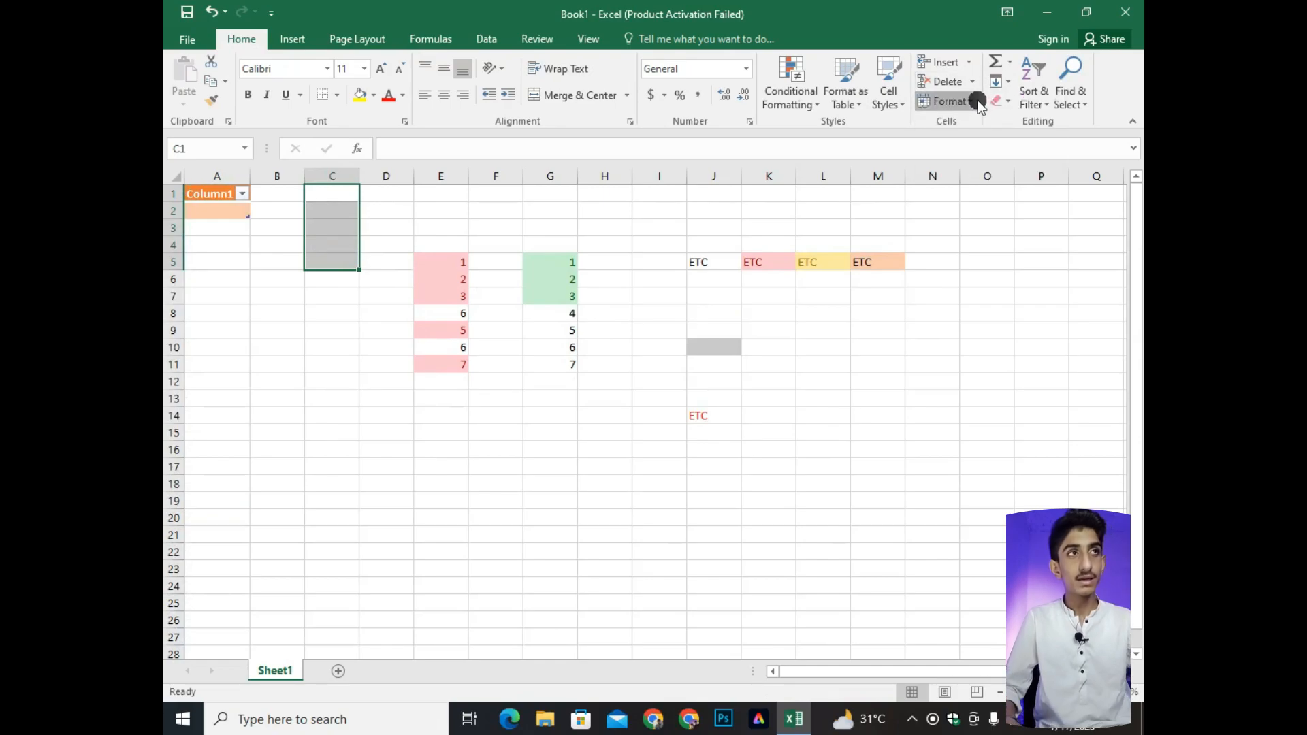
click(977, 204)
click(277, 306)
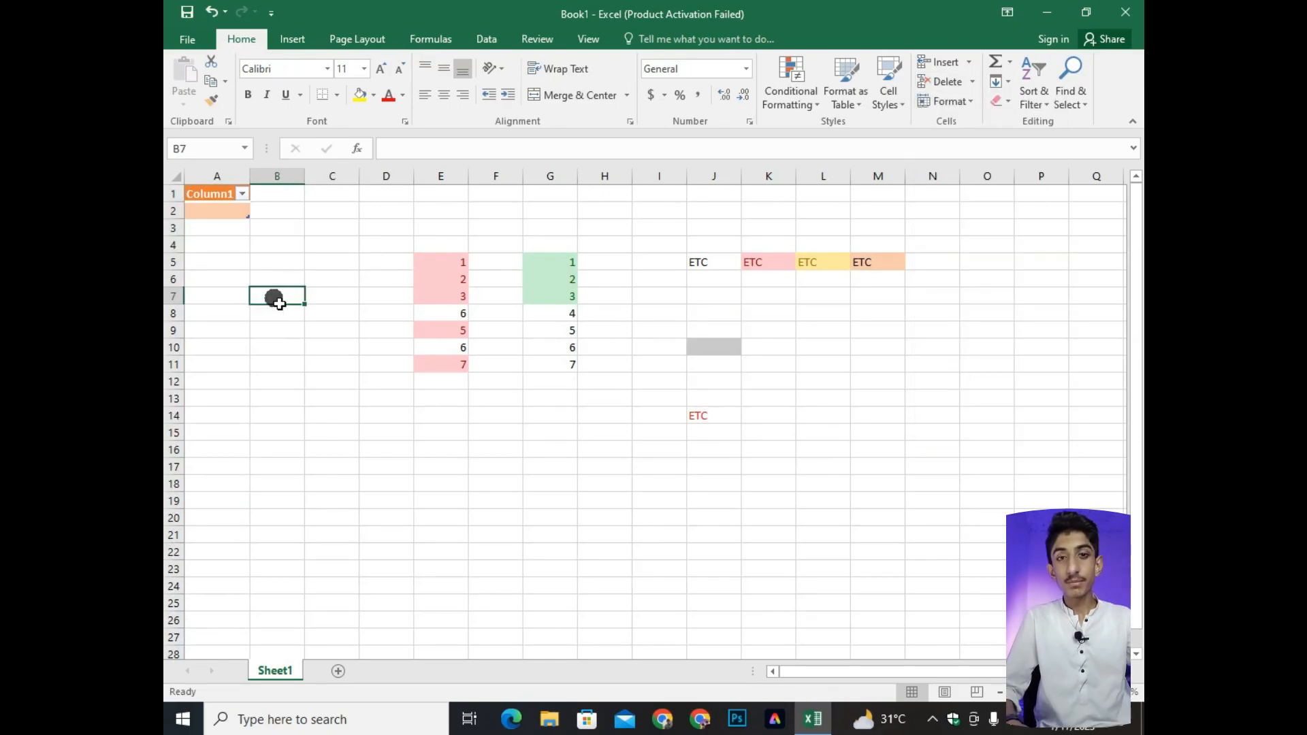
click(970, 101)
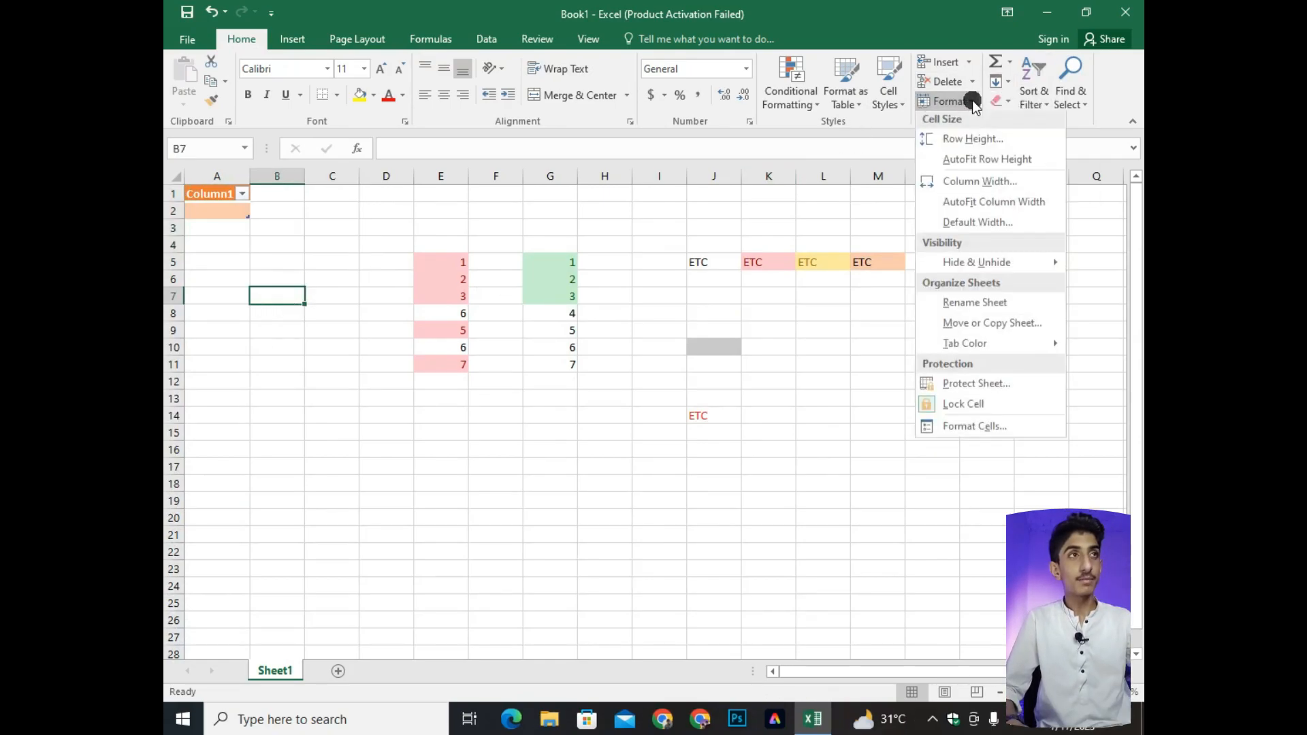
click(986, 143)
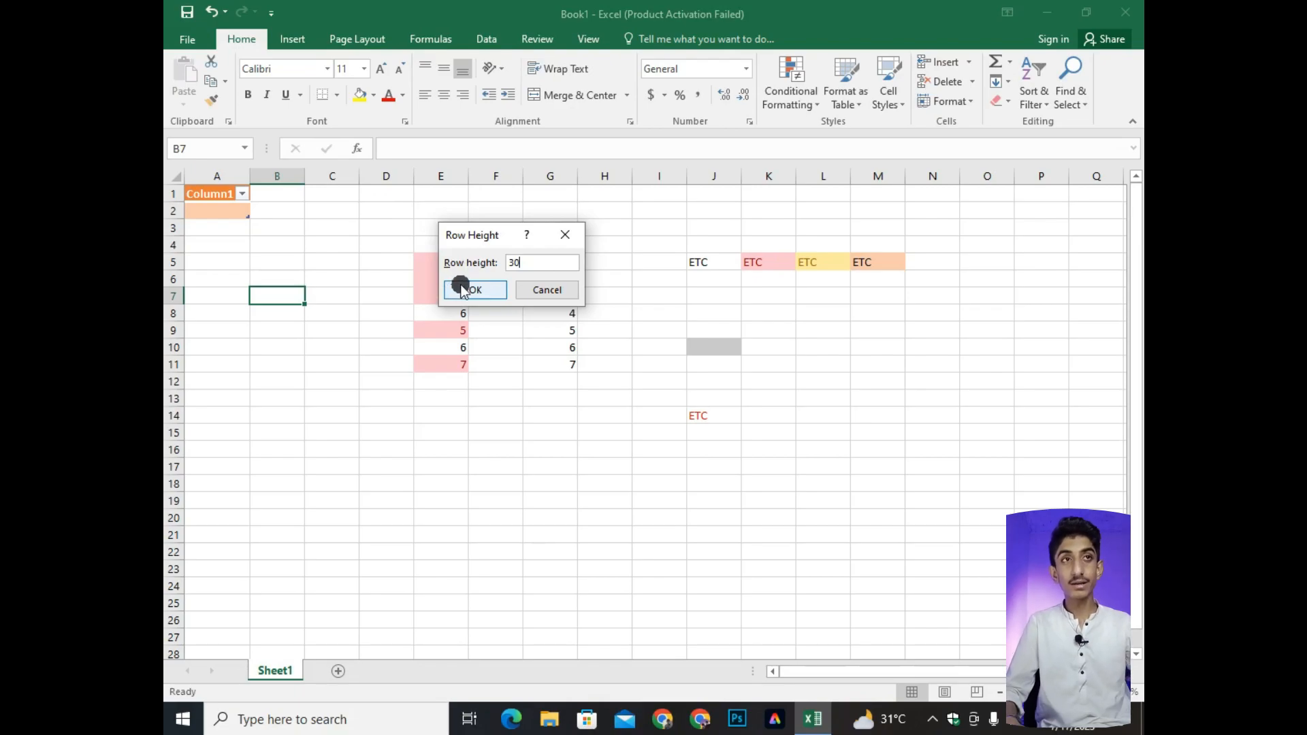
click(463, 289)
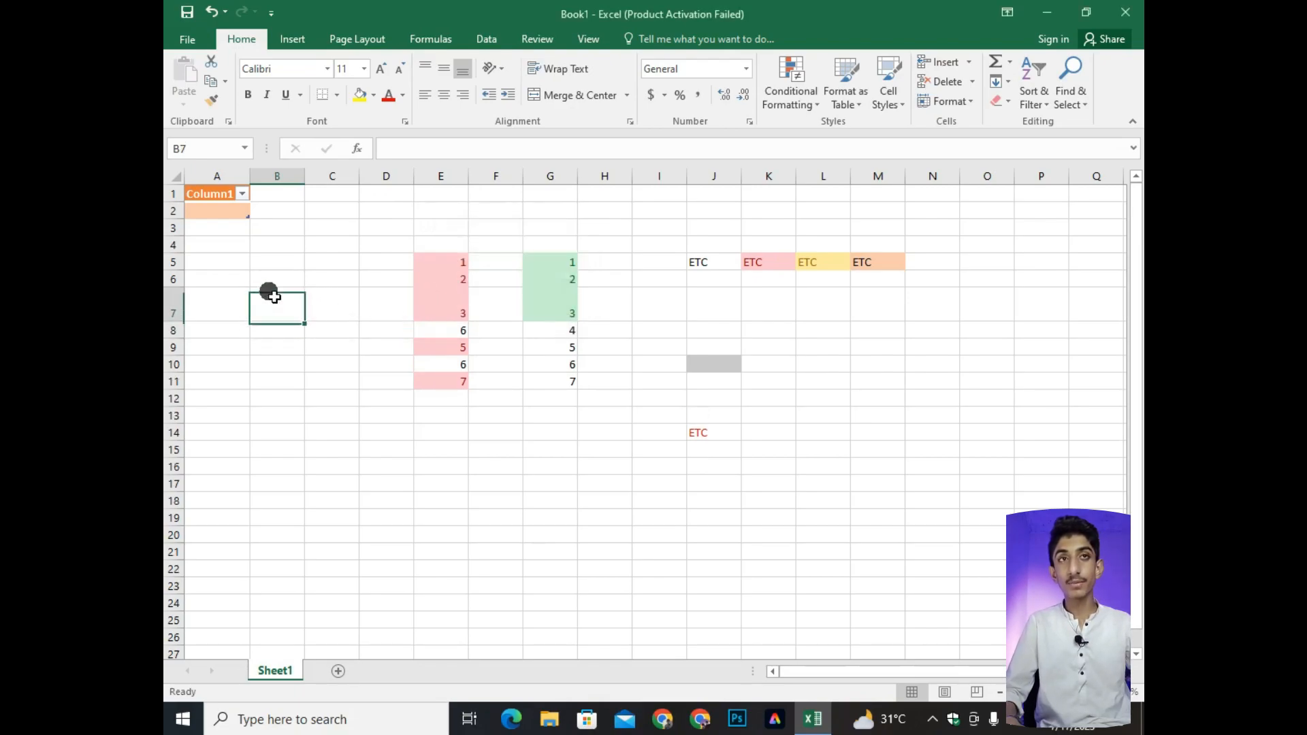
- Set the width of column C to 19.8 and narrow the column freehand by about a third
click(322, 385)
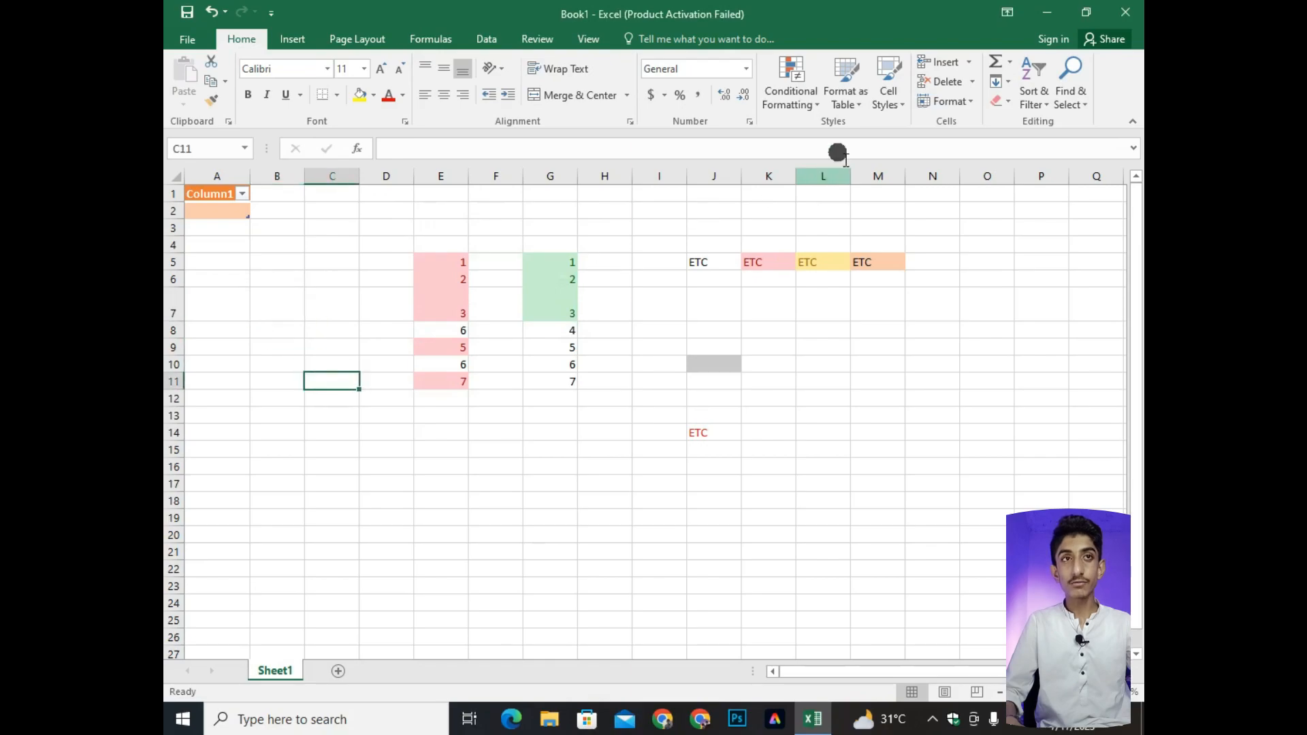
click(946, 101)
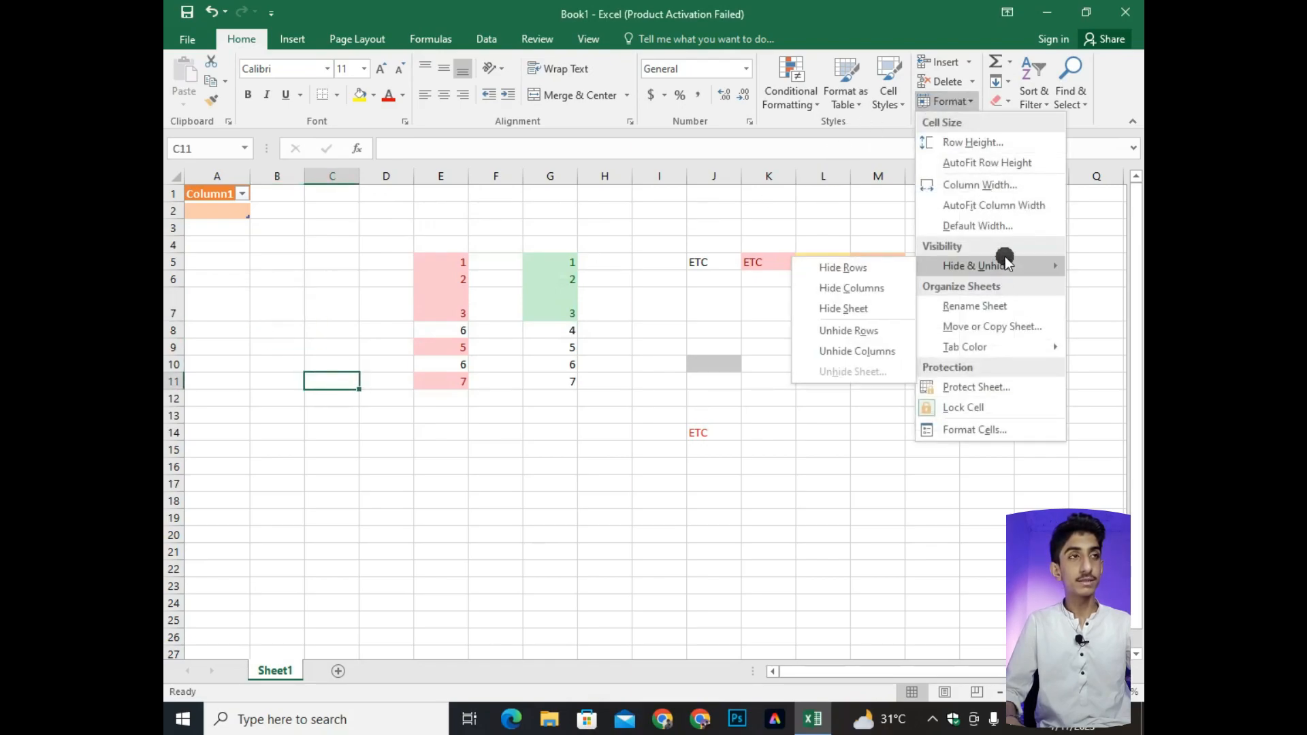
click(1023, 203)
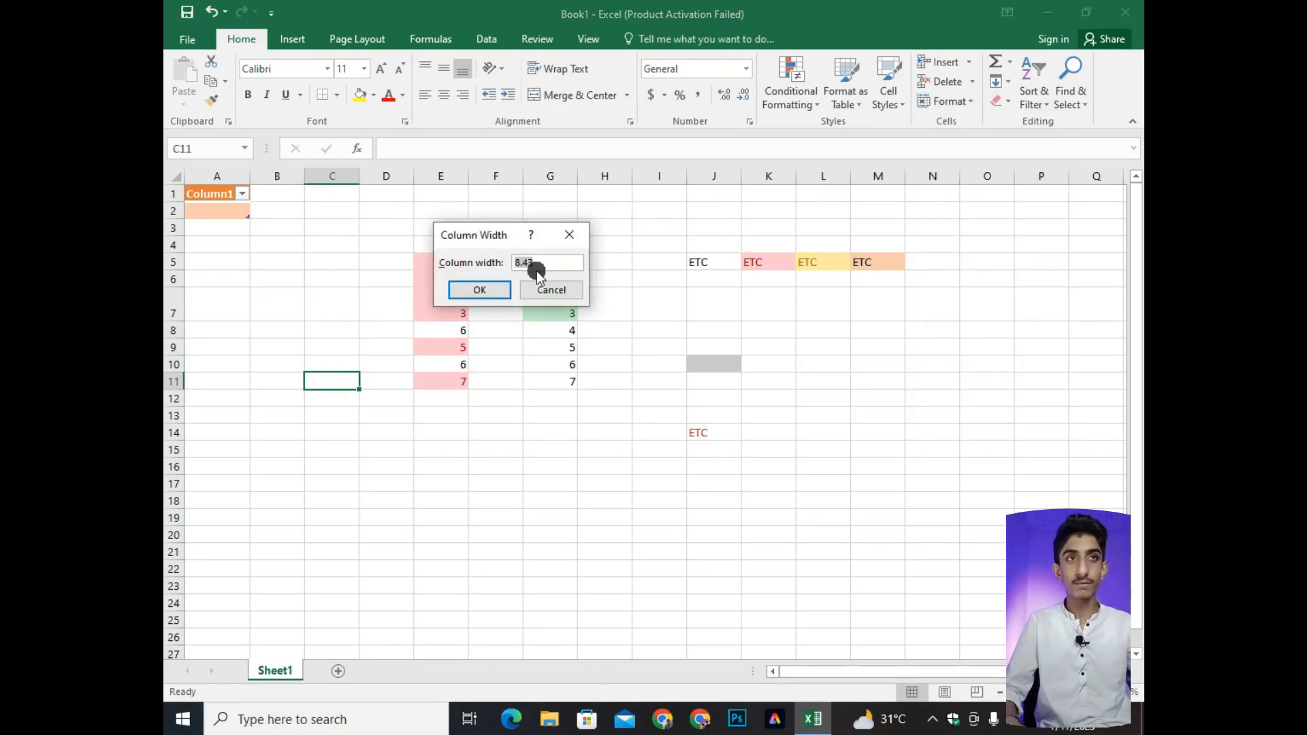
text(19.8)
click(480, 289)
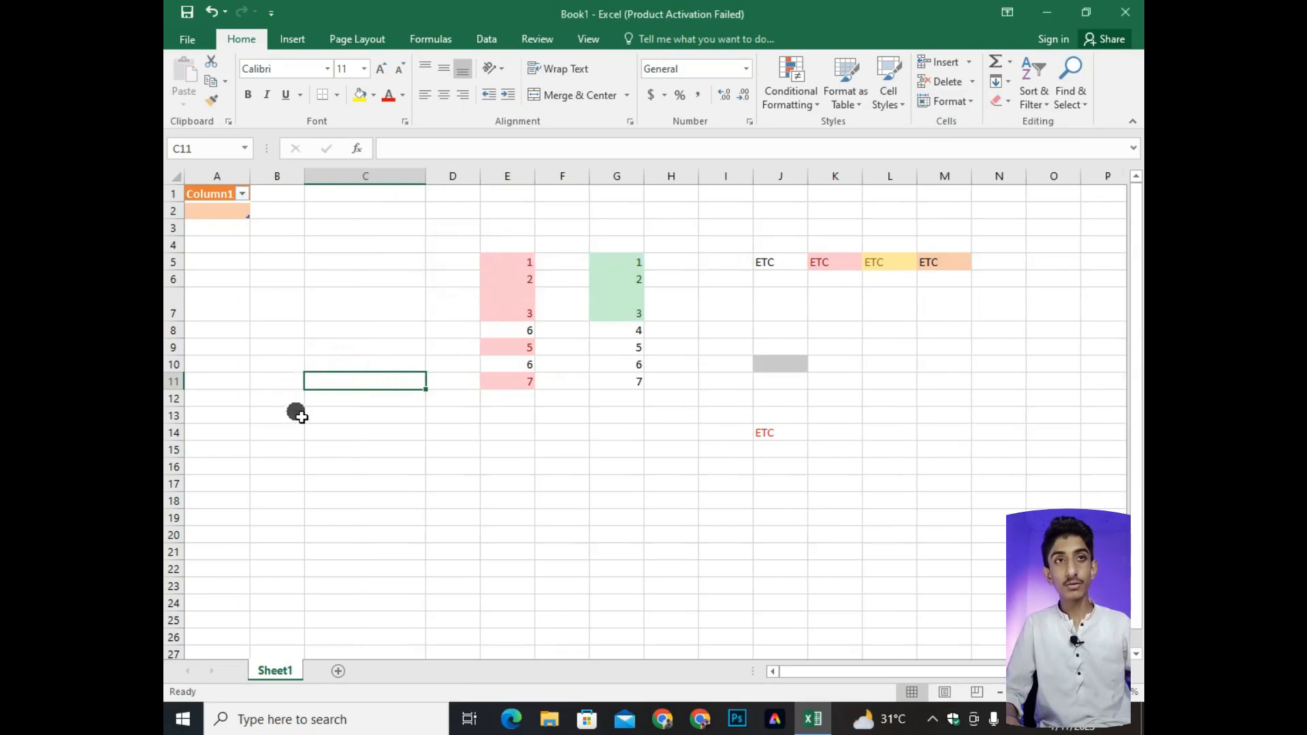
drag(426, 176, 382, 170)
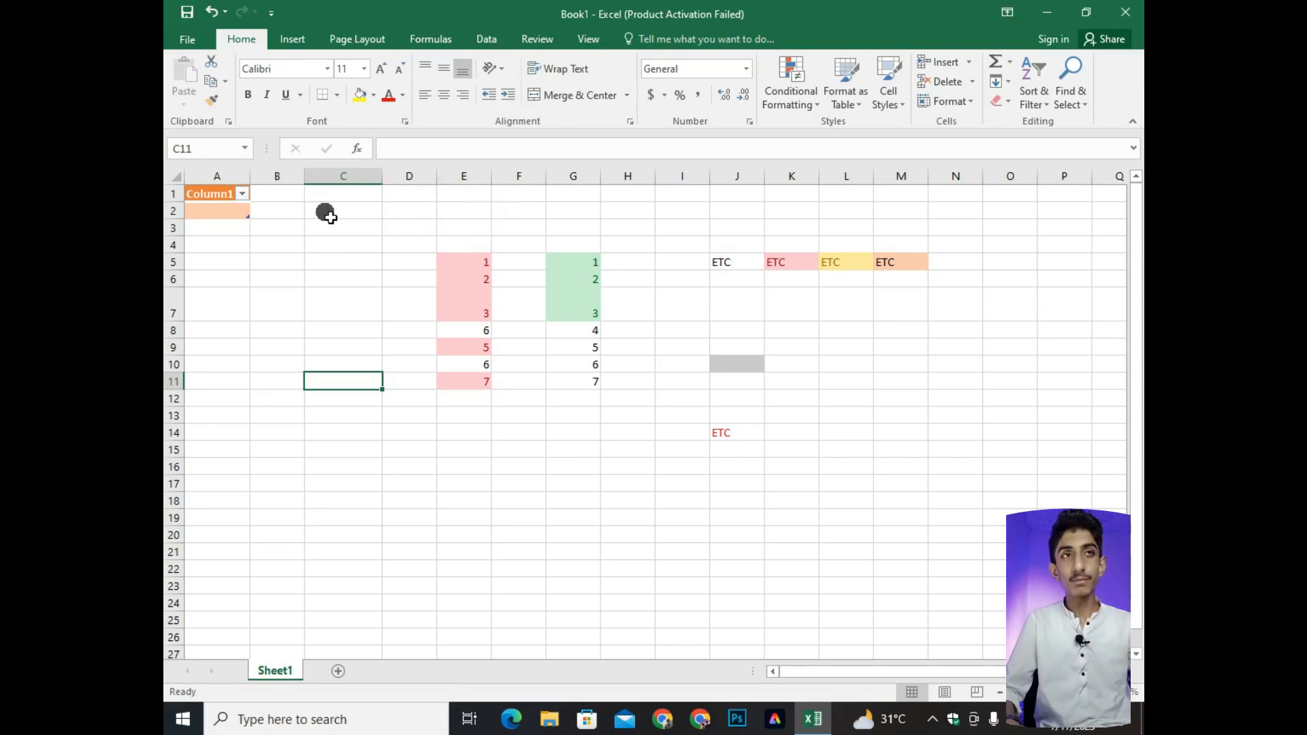
- AutoFit the width of column E to its numbers
click(488, 250)
click(490, 264)
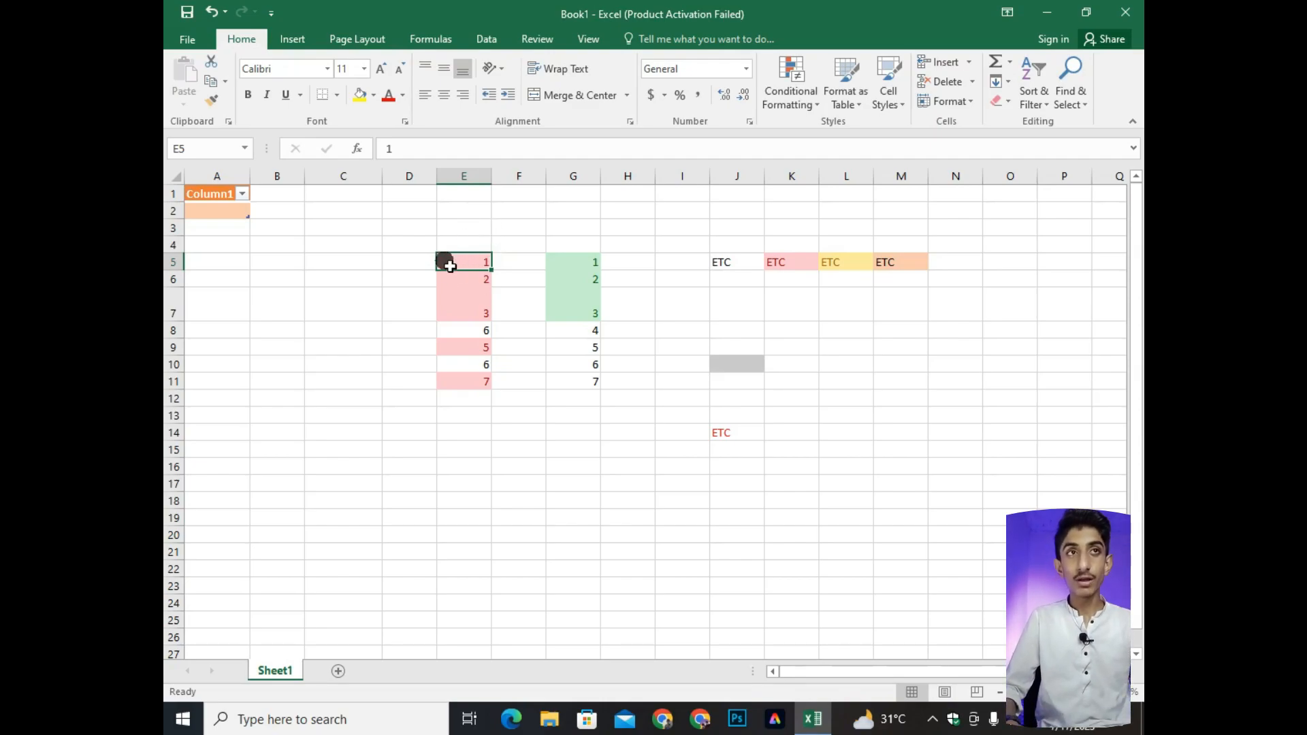
double_click(492, 175)
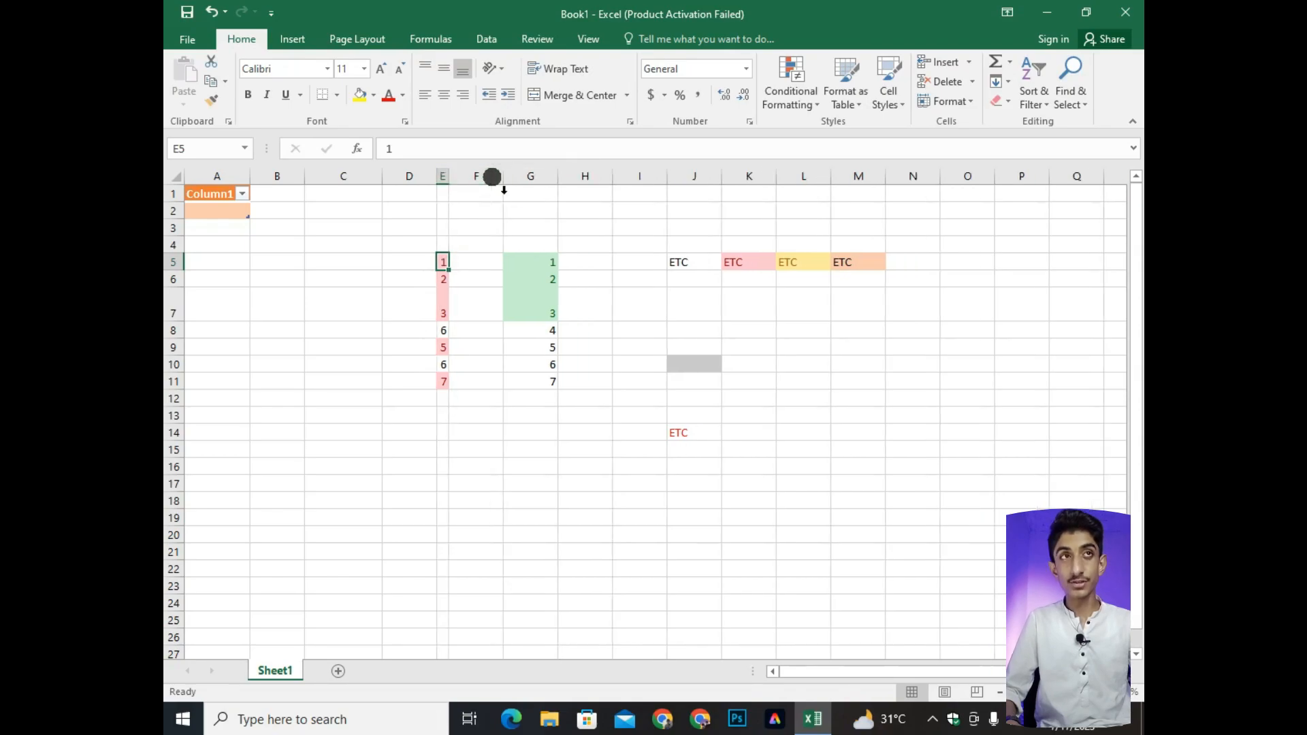
click(463, 242)
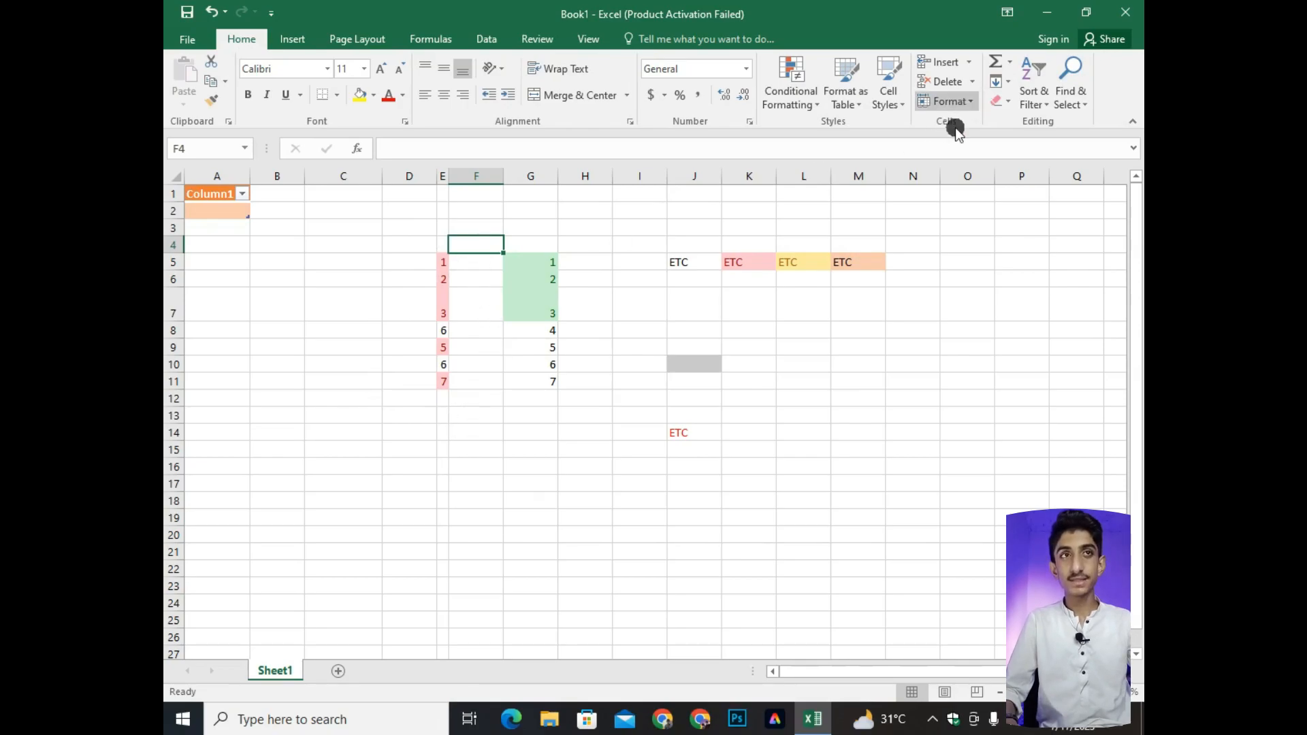
click(1010, 62)
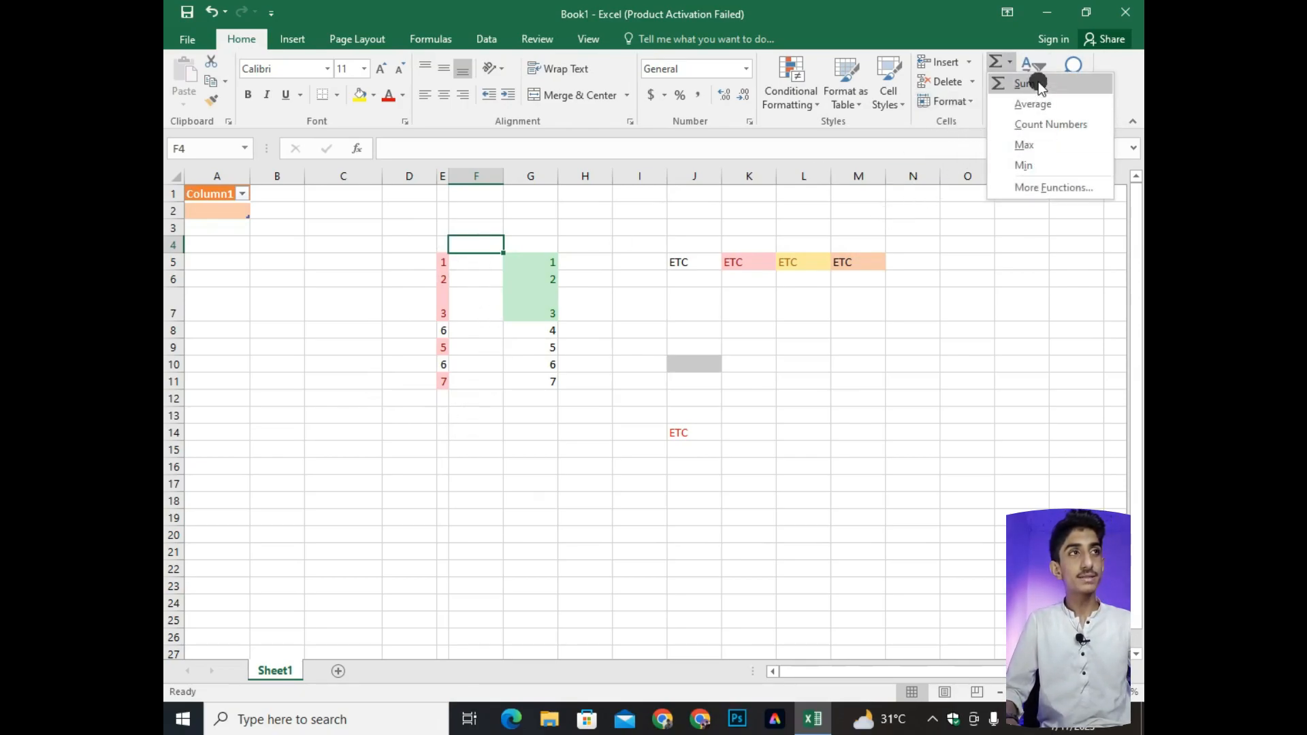
click(975, 133)
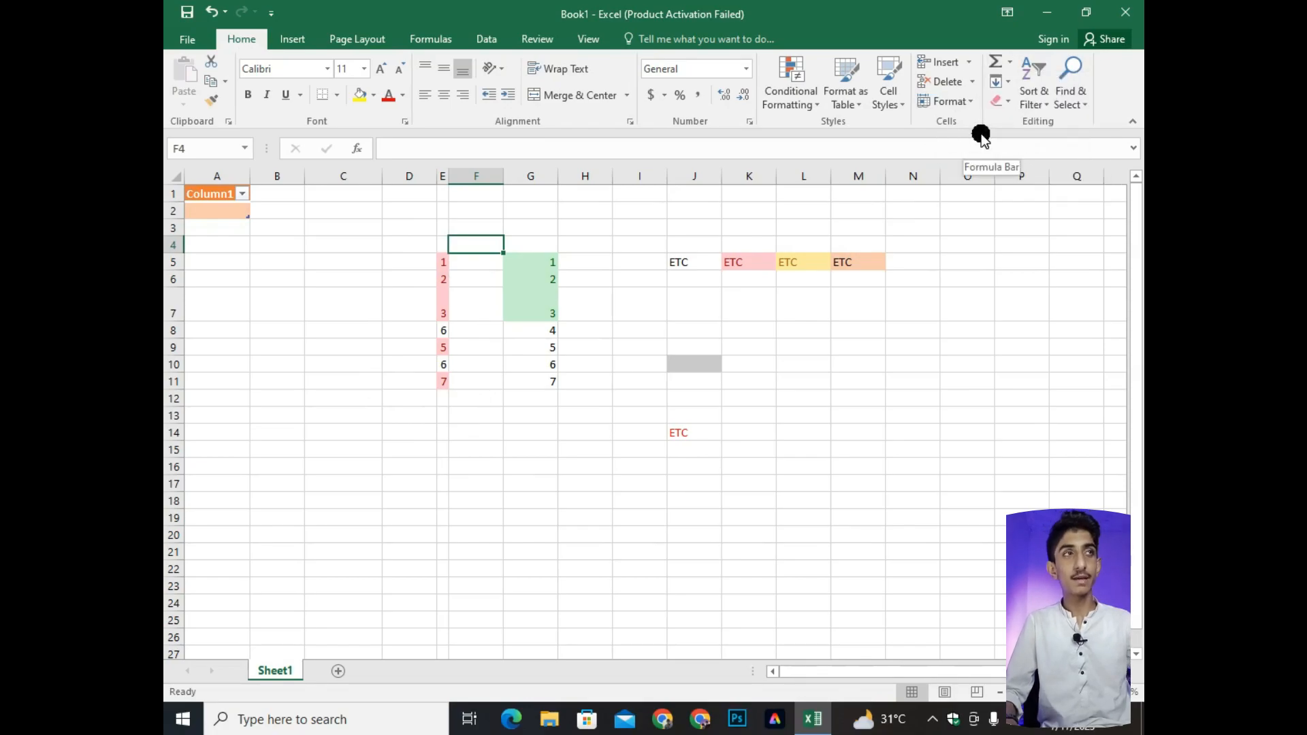